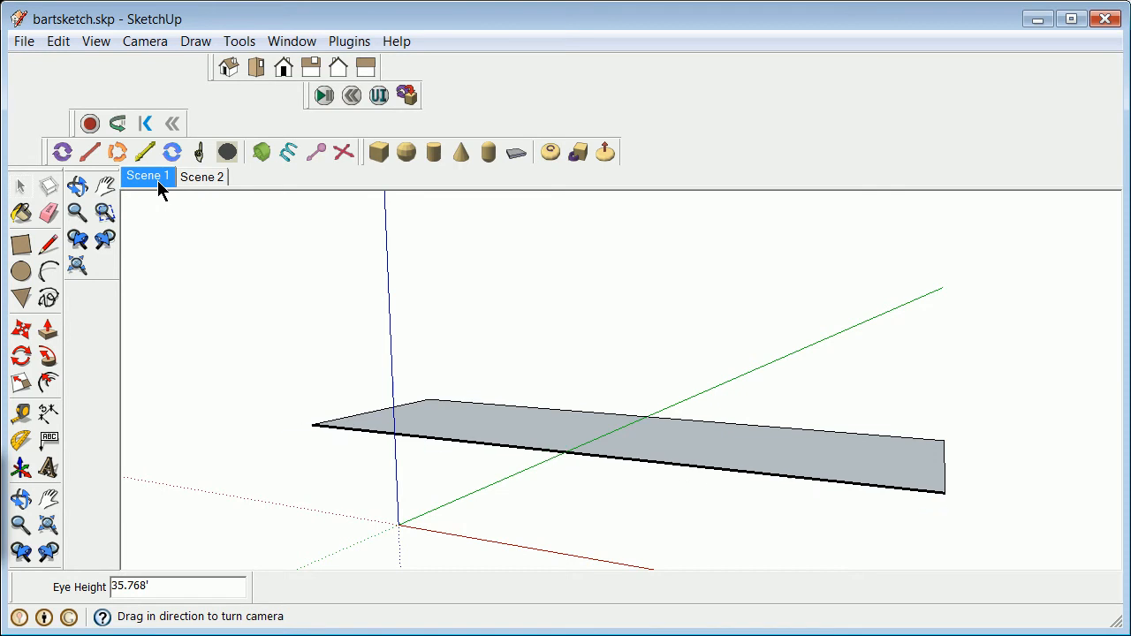
Step: Play the transitions back and forth between Scene 1 and Scene 2 to examine the animated section cut through the bridge
left_click(212, 178)
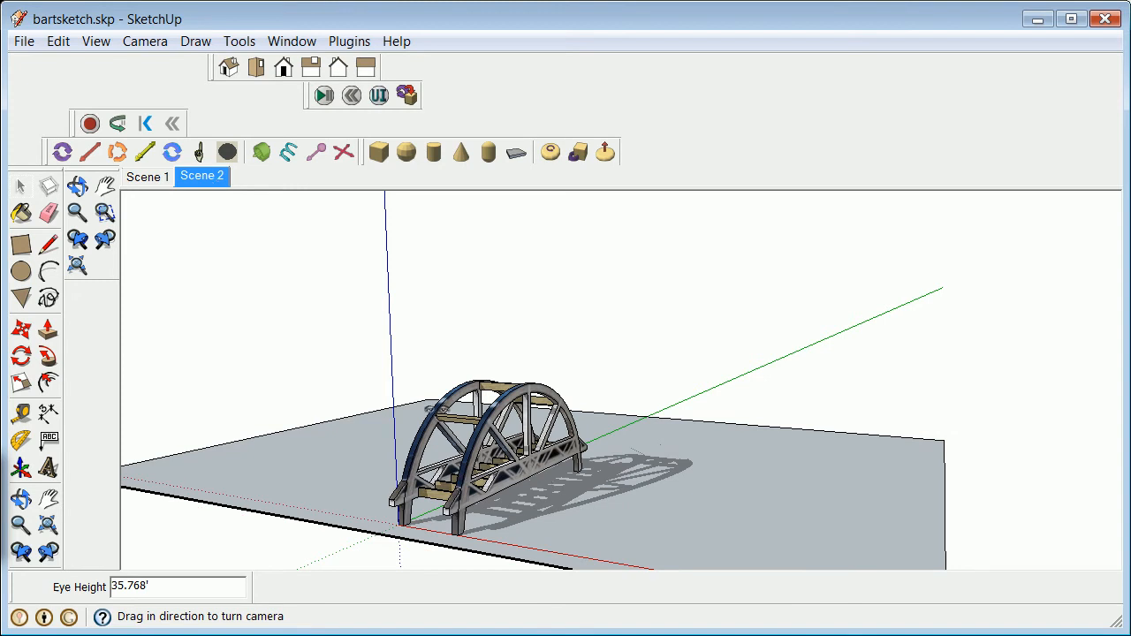
left_click(147, 176)
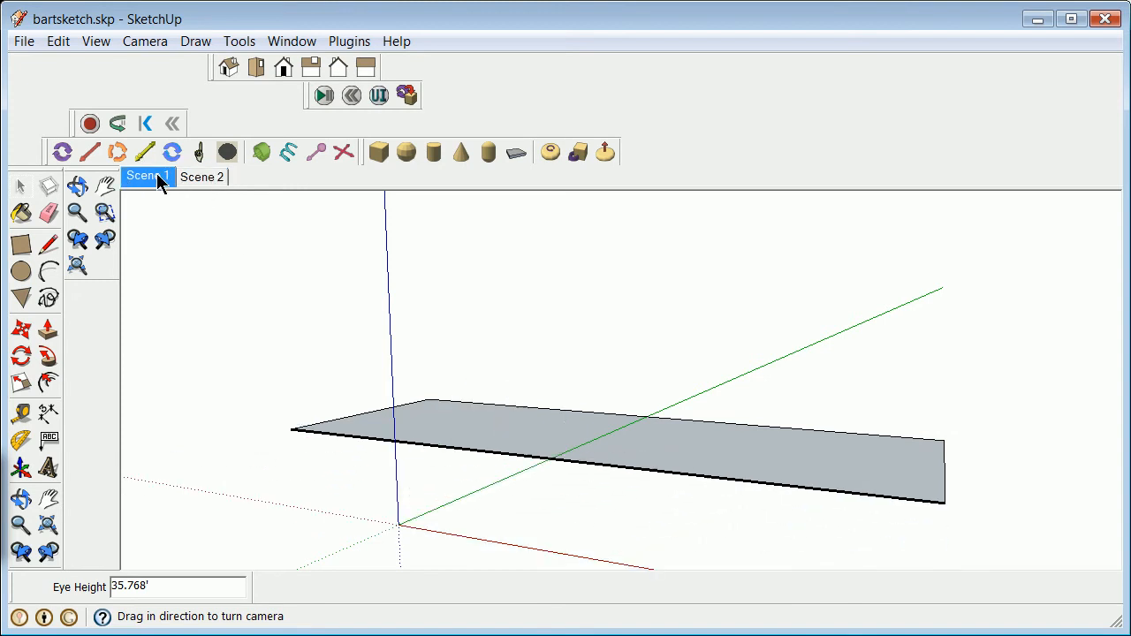
left_click(213, 180)
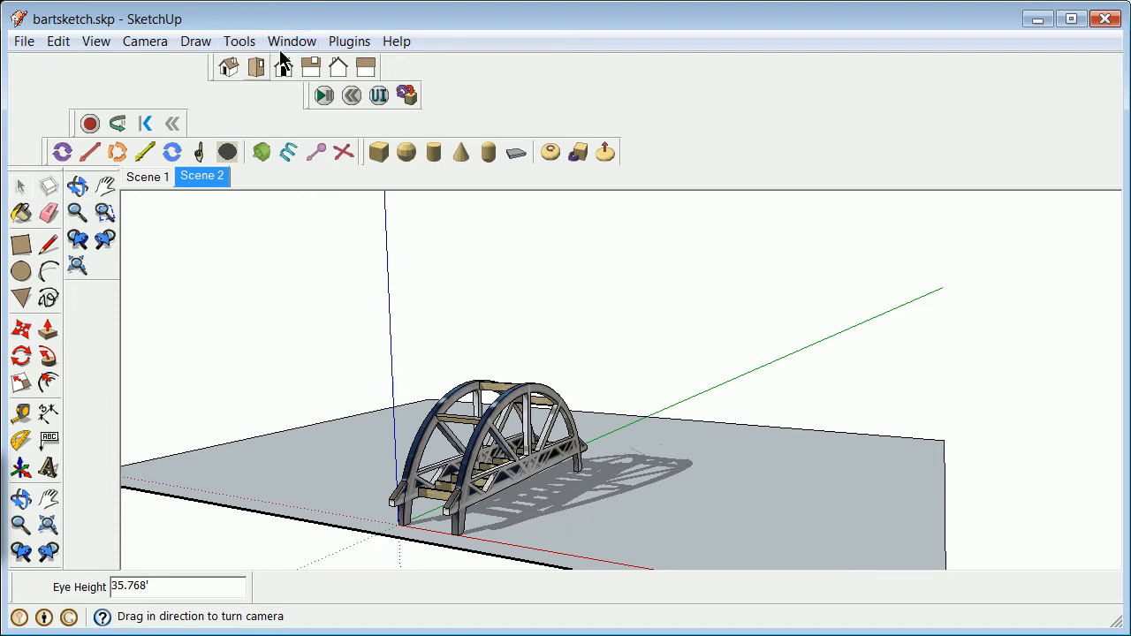
left_click(160, 177)
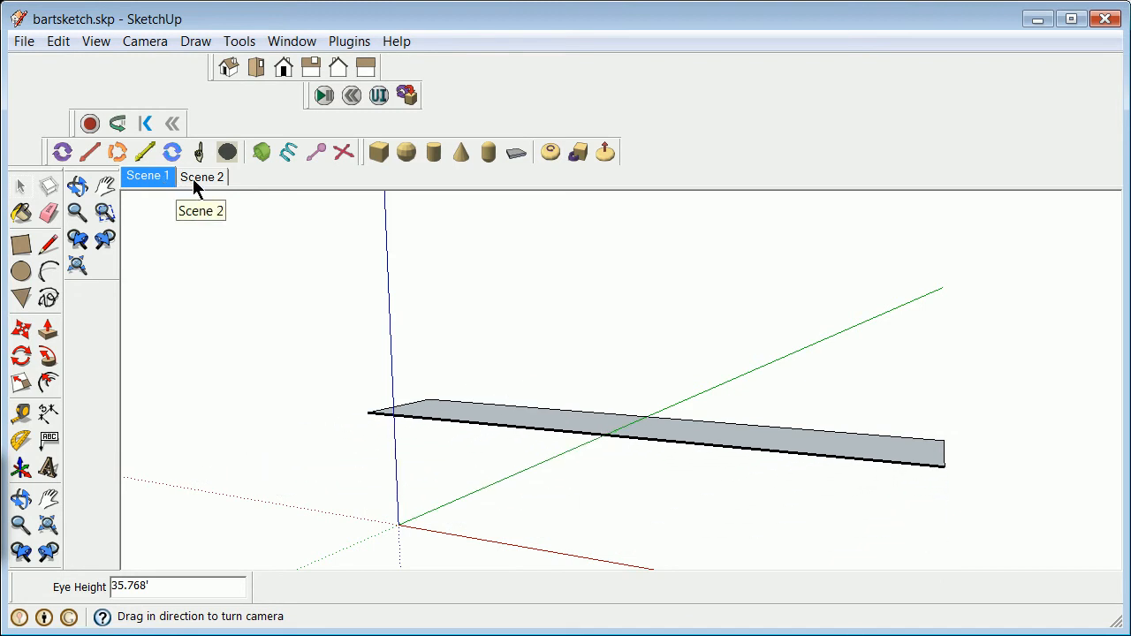
left_click(200, 173)
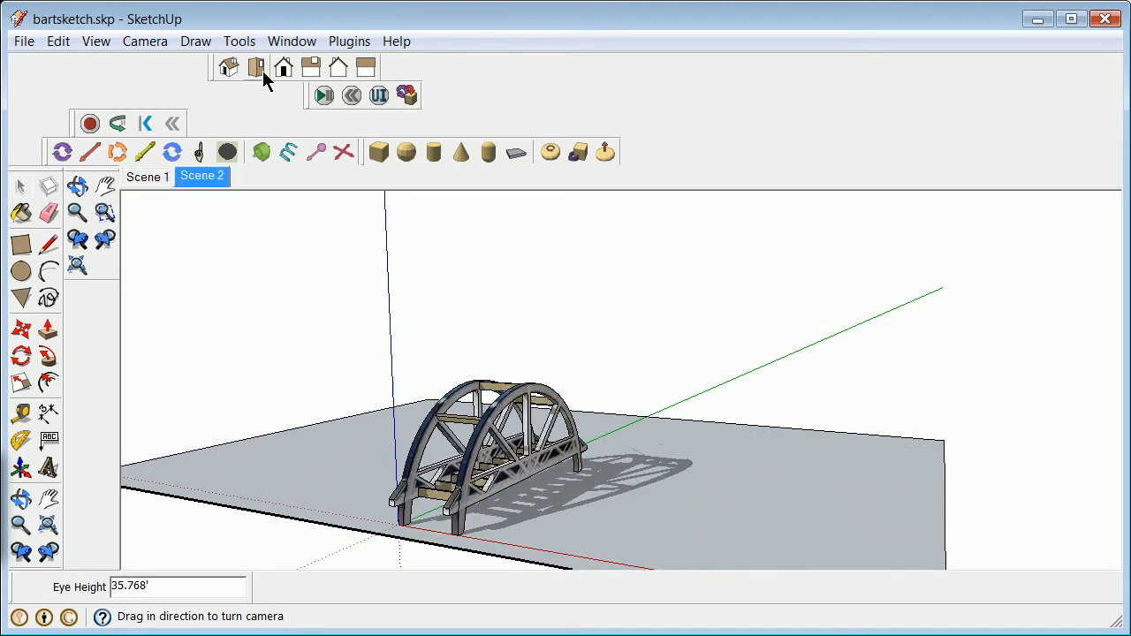
Step: Open the model's shadow settings
left_click(279, 41)
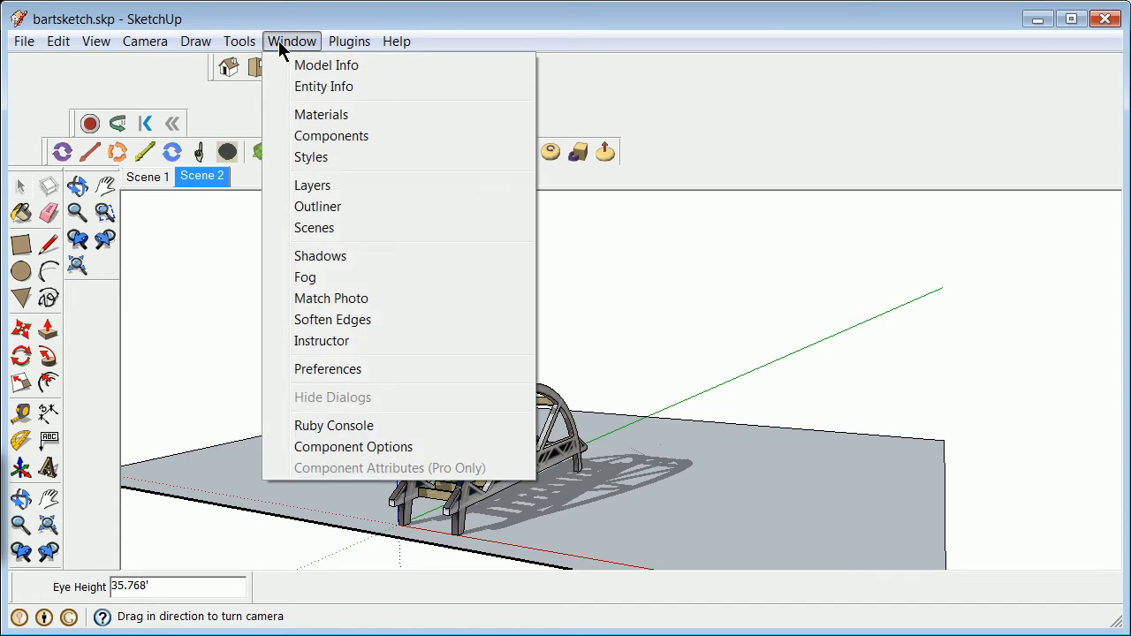
left_click(347, 253)
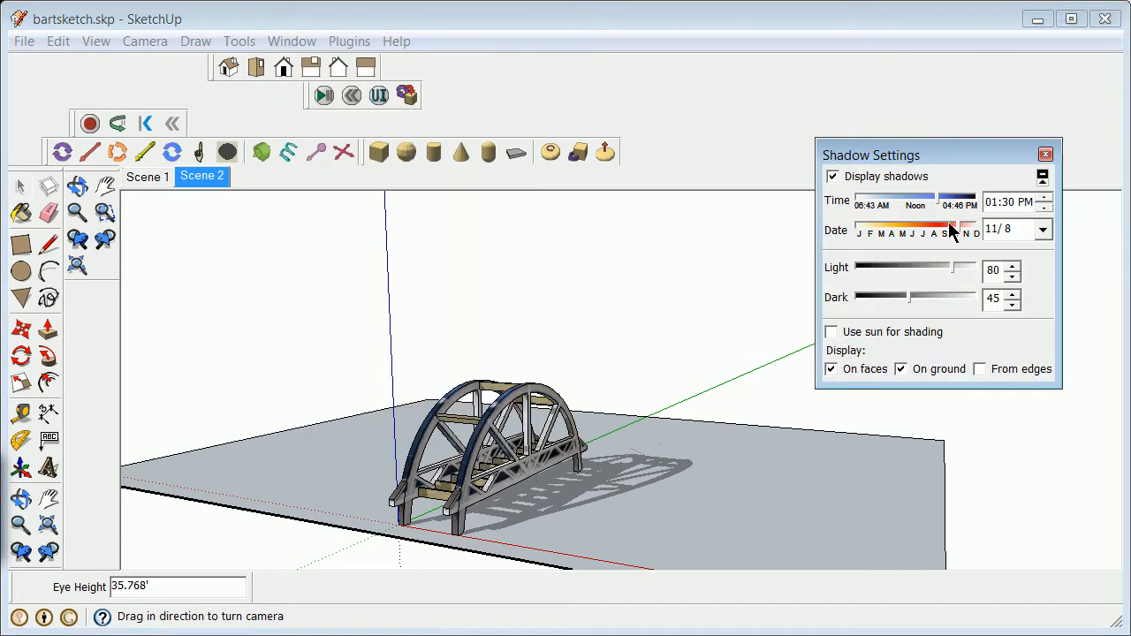
Step: Try a shadow time of 03:51 PM and return to the settings saved in Scene 2
left_click_drag(936, 196, 967, 206)
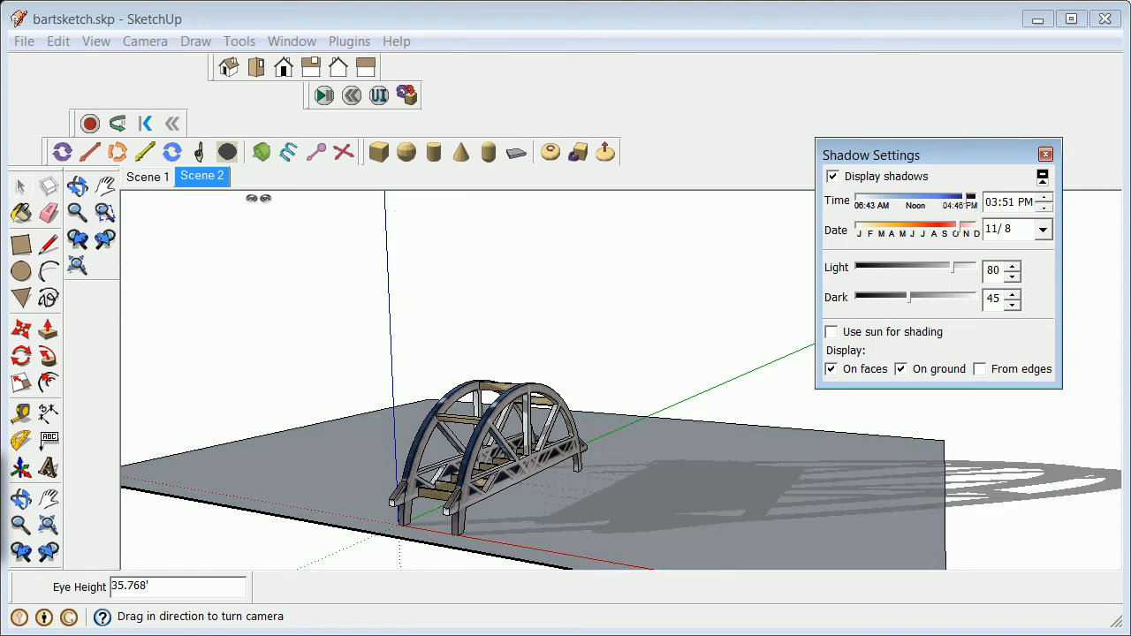
left_click(210, 176)
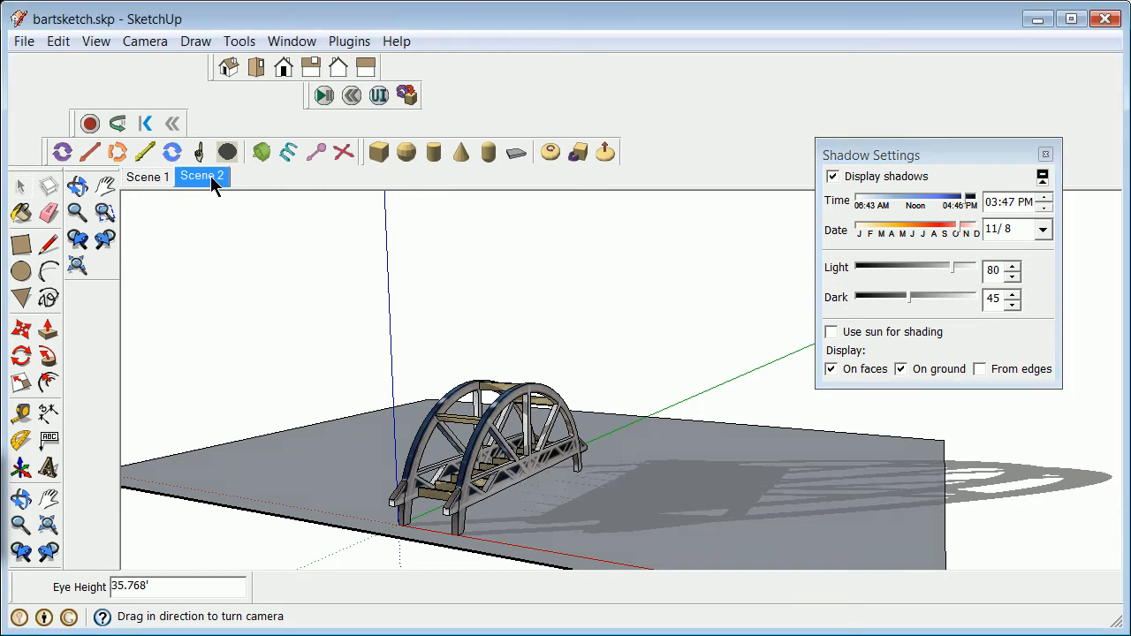
right_click(211, 176)
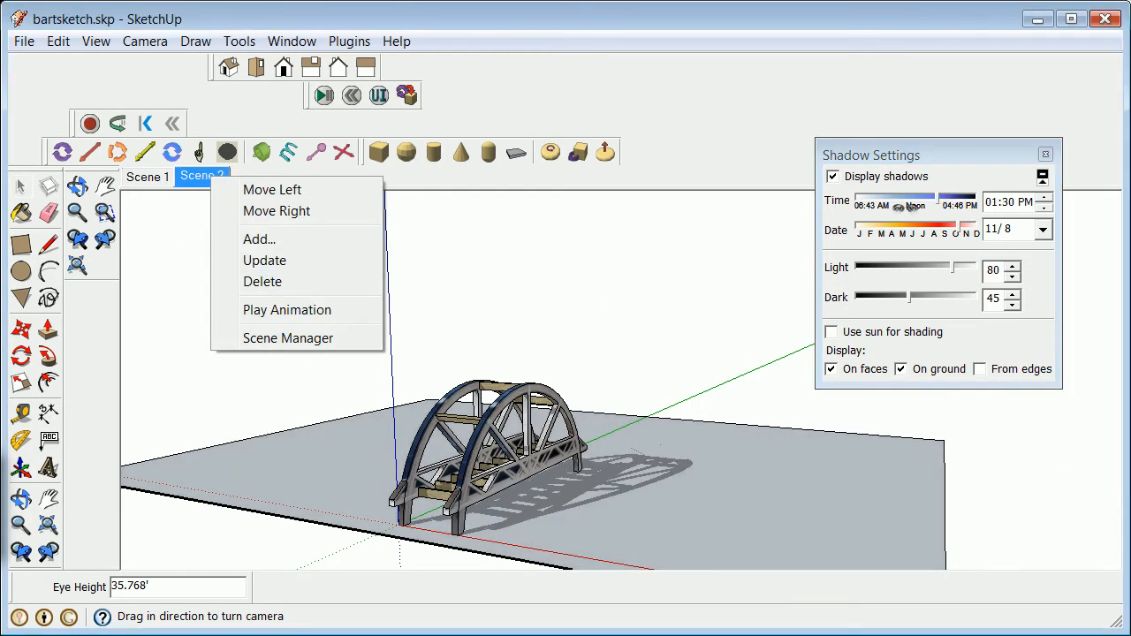
Step: Set the shadow time to 03:06 PM and update Scene 2 with only Visible Layers and Shadow Settings included
left_click(937, 198)
left_click_drag(934, 197, 962, 202)
right_click(187, 179)
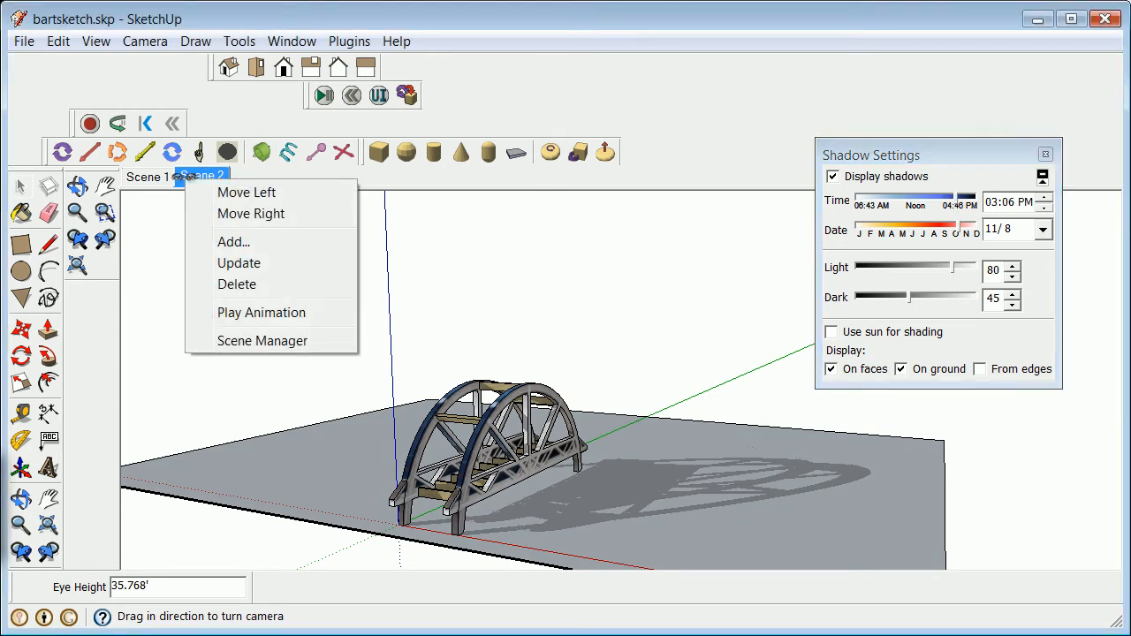
left_click(260, 341)
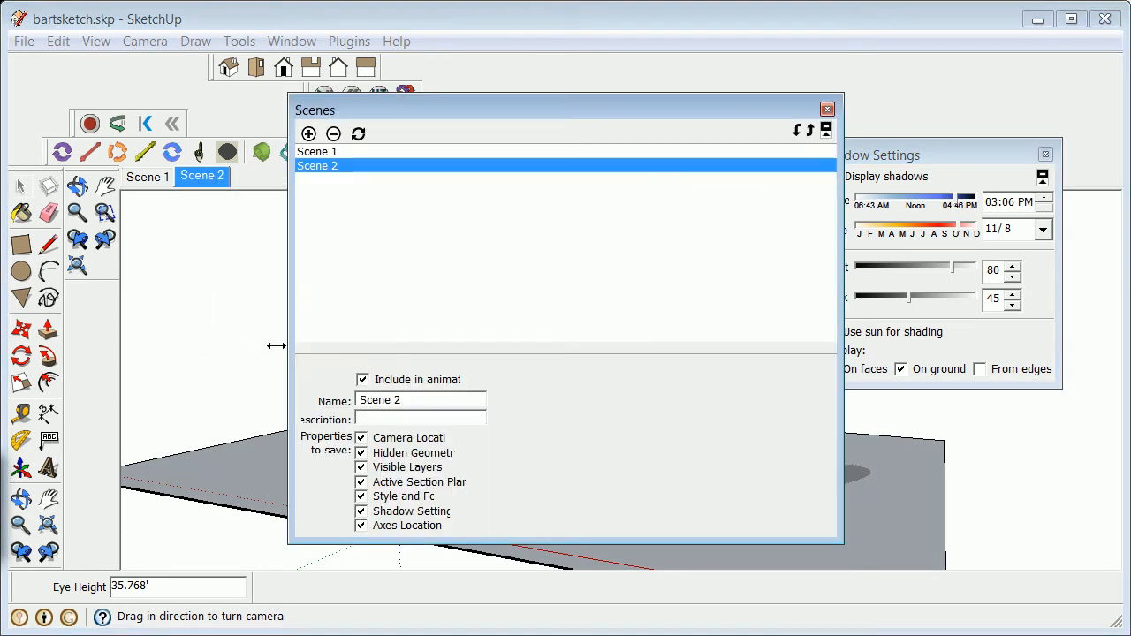
left_click(359, 135)
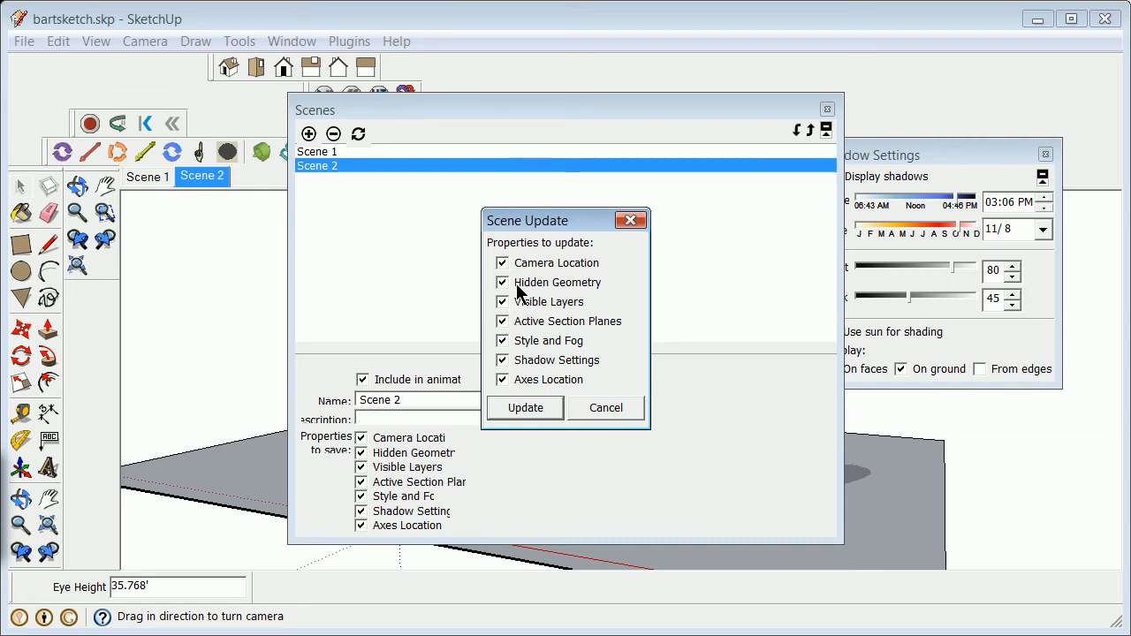
left_click(502, 380)
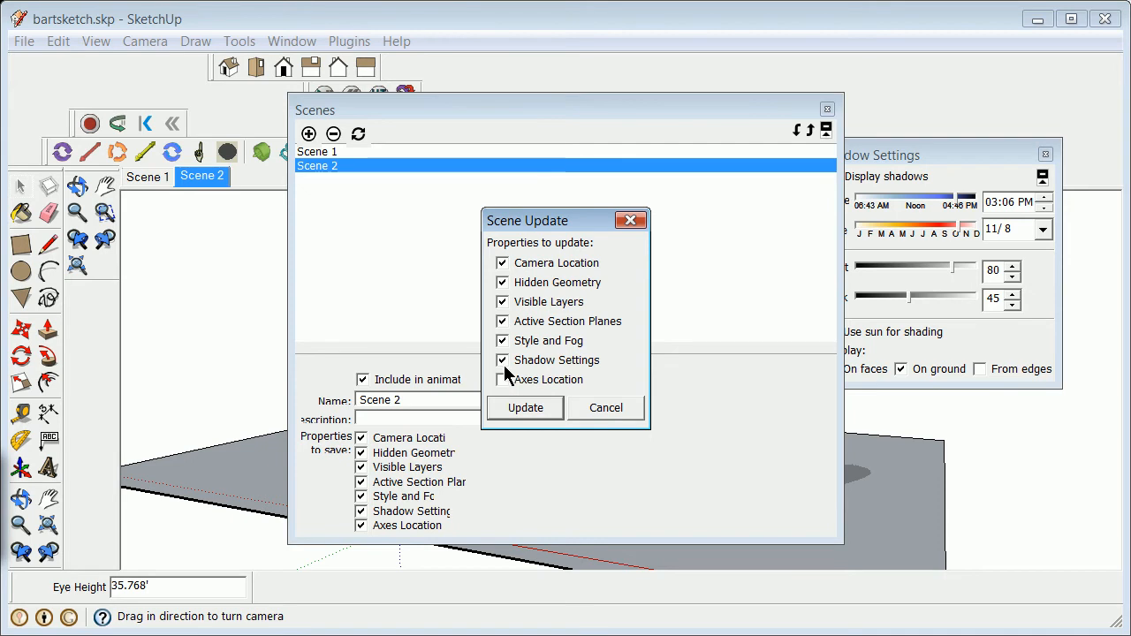
left_click(499, 322)
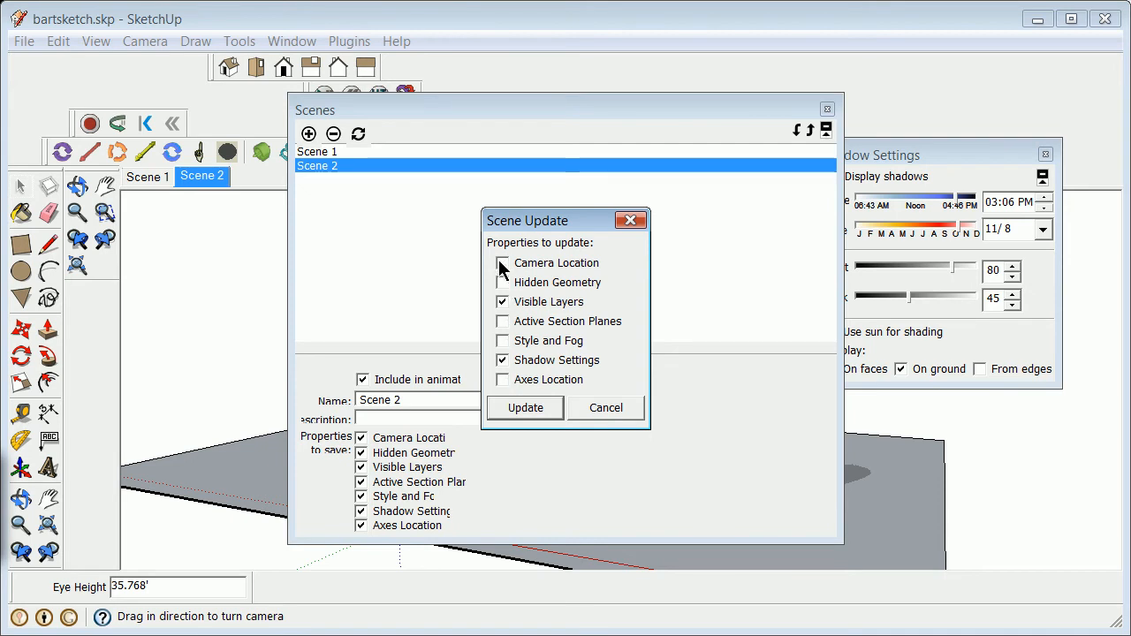
left_click(530, 409)
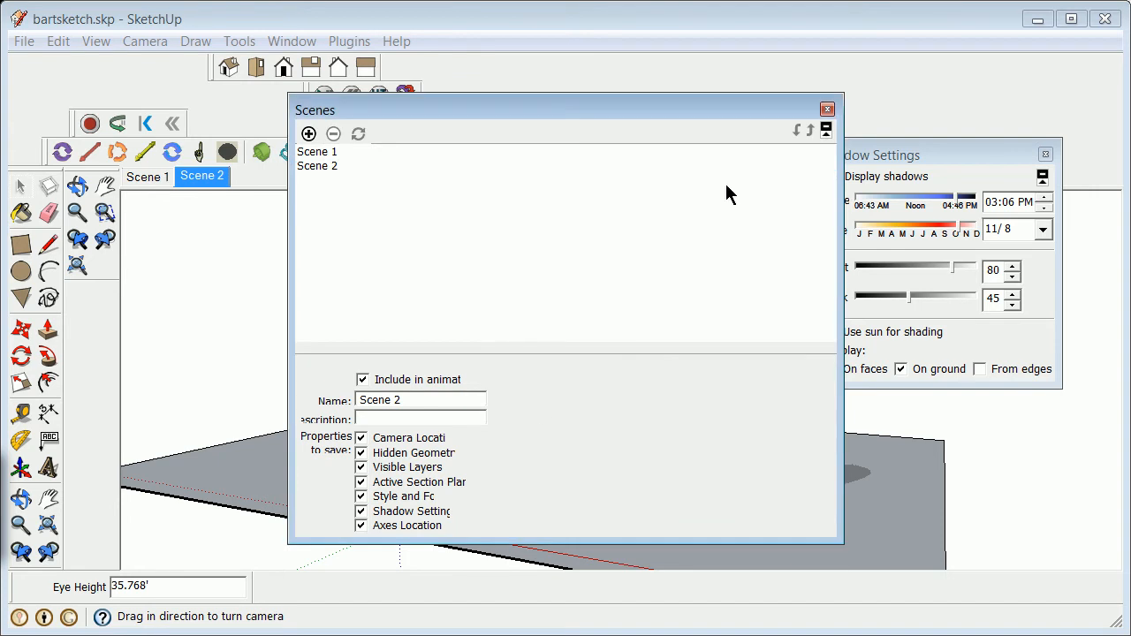
left_click(827, 109)
Step: Switch between Scene 1 and Scene 2 to examine how the shadows change during the transition
left_click(154, 179)
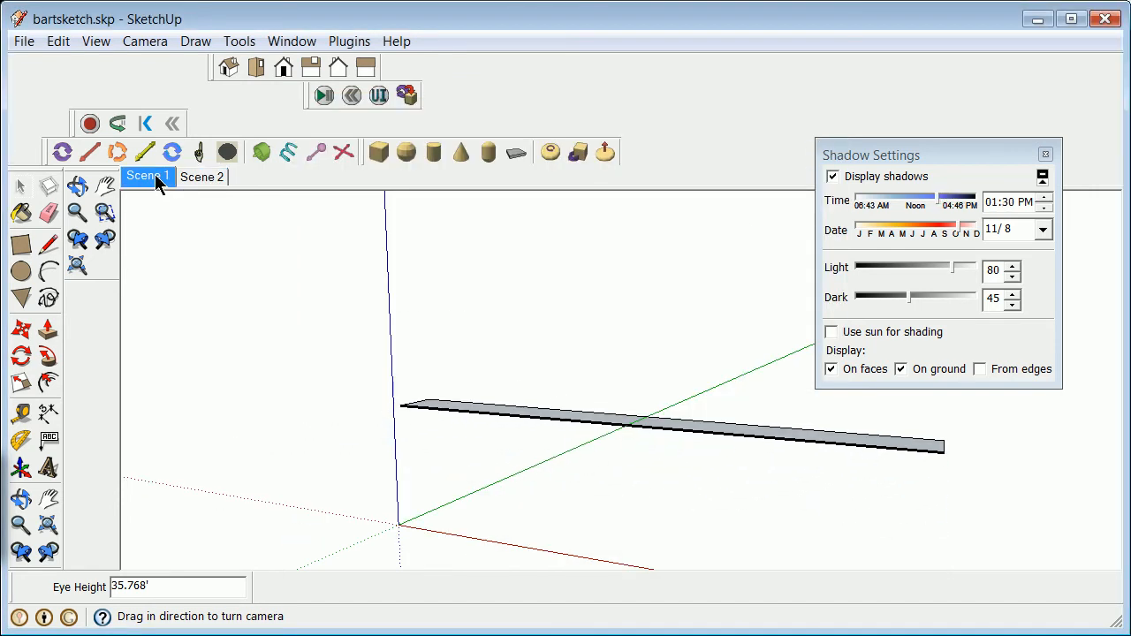
left_click(197, 177)
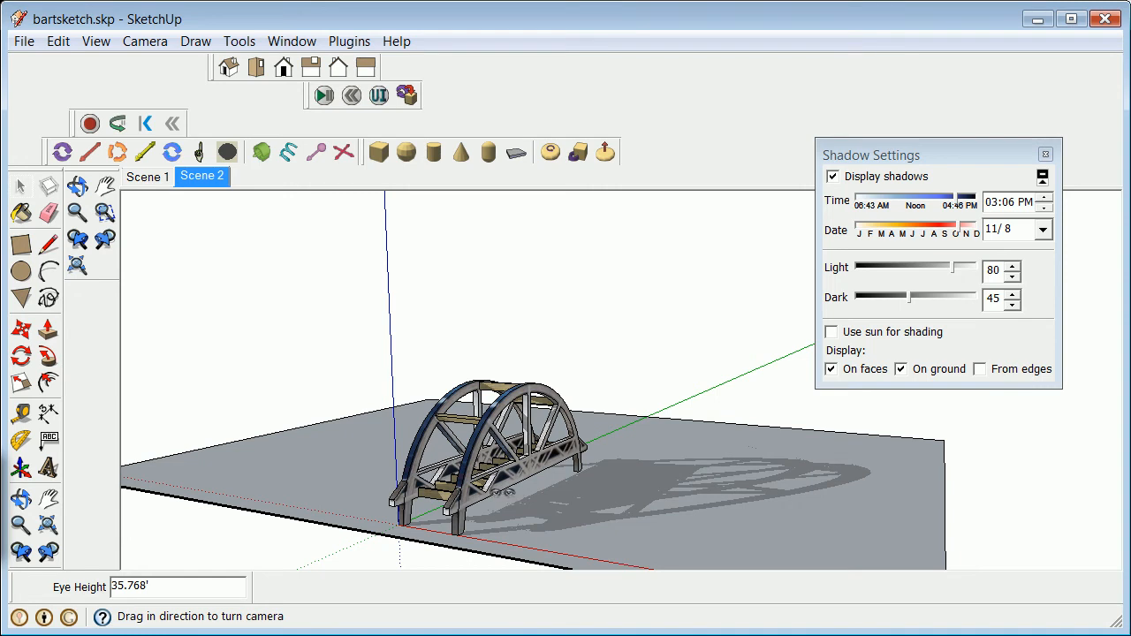
left_click(161, 177)
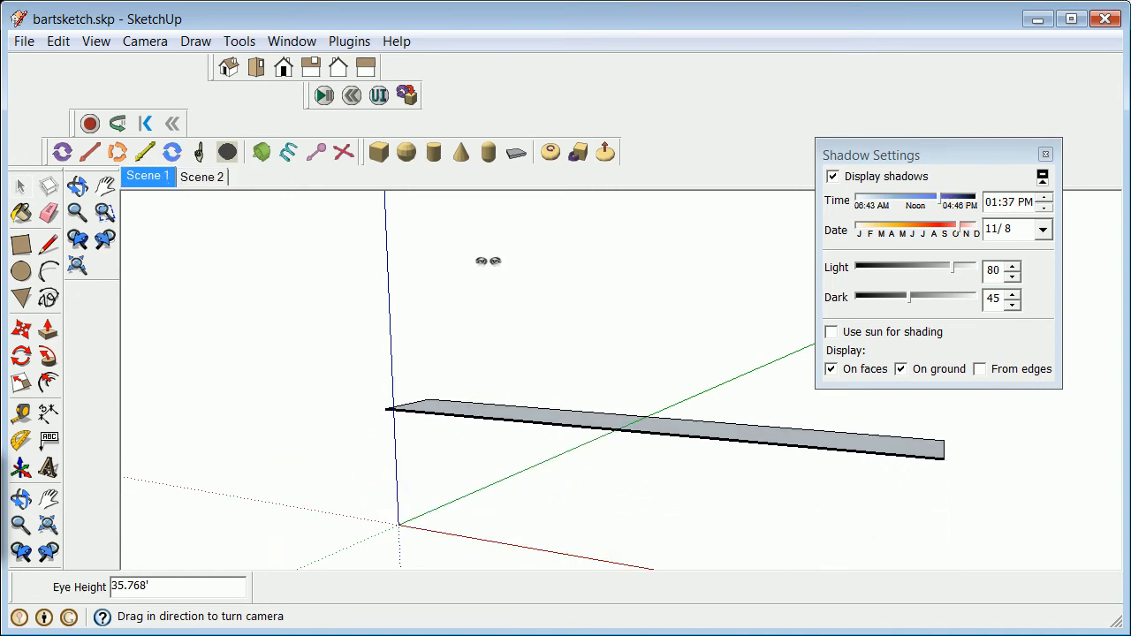
Step: Orbit to the opposite side of the model and update Scene 1 with the new camera location, excluding Visible Layers
left_click(22, 500)
left_click_drag(478, 477, 510, 412)
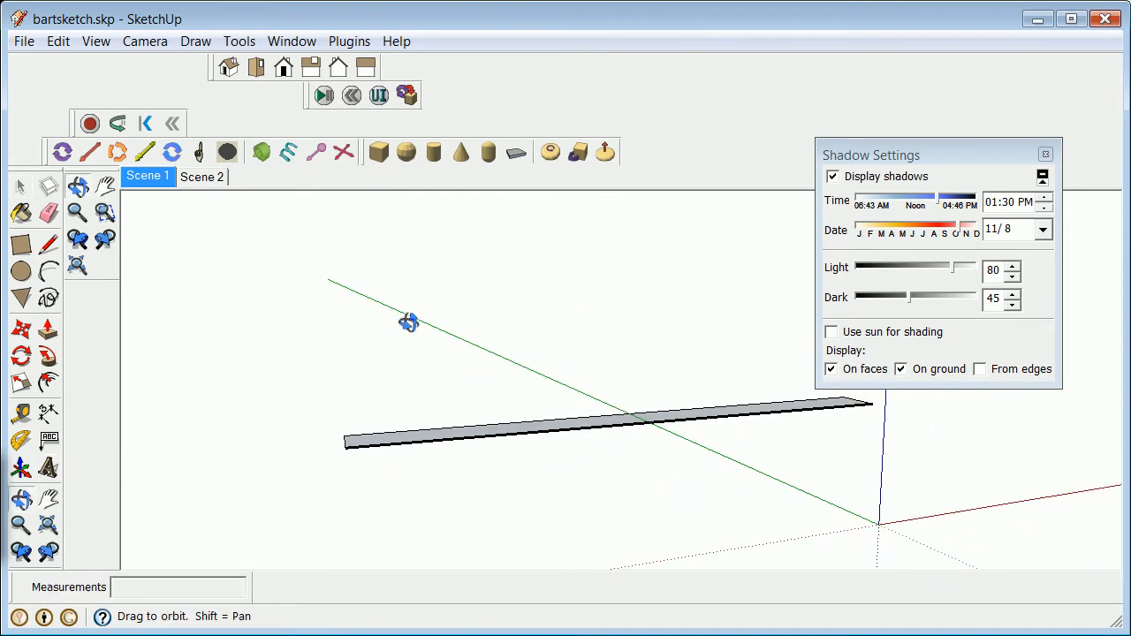
right_click(164, 178)
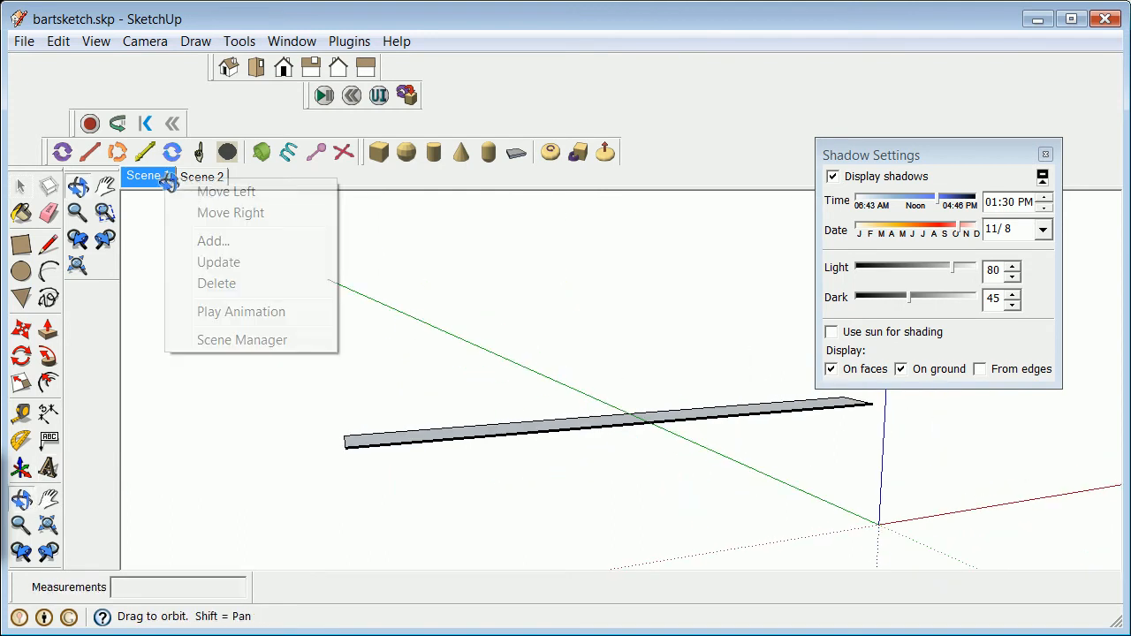
left_click(239, 344)
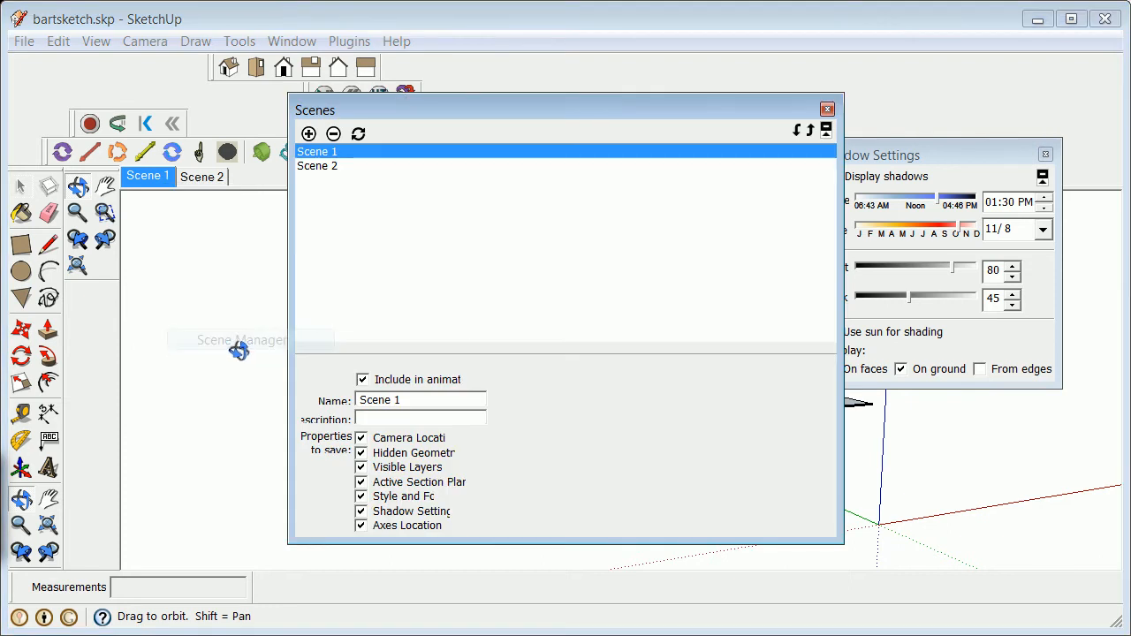
left_click(358, 133)
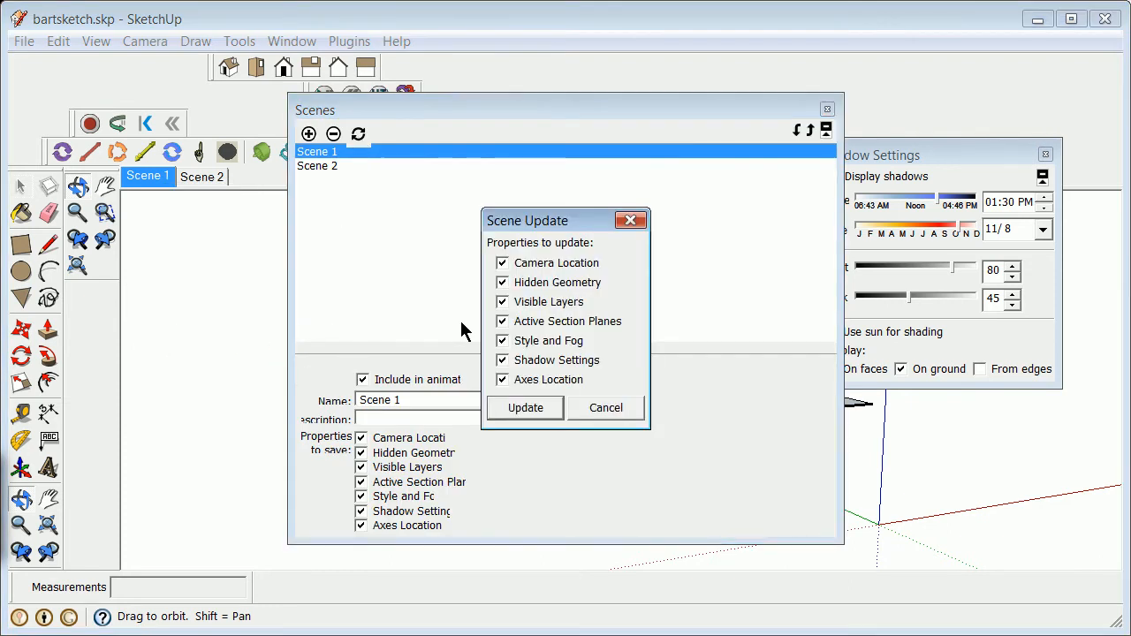
left_click(503, 303)
left_click(516, 405)
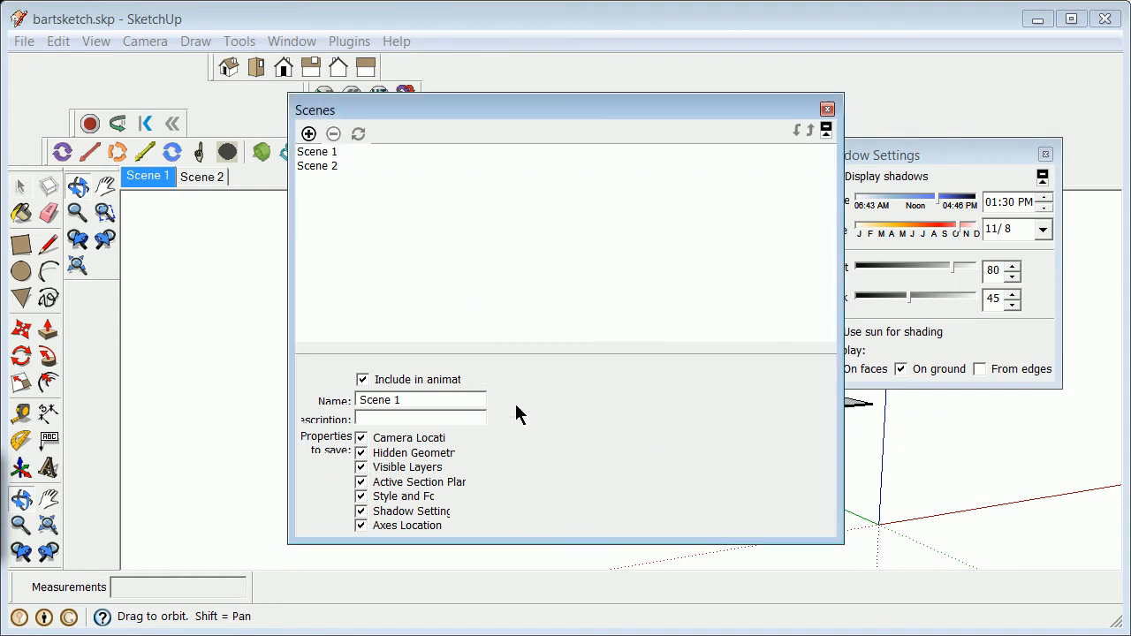
left_click(827, 111)
Step: Display the section planes to examine the cuts in Scene 1 and Scene 2, and hide them to replay the transitions
left_click(191, 177)
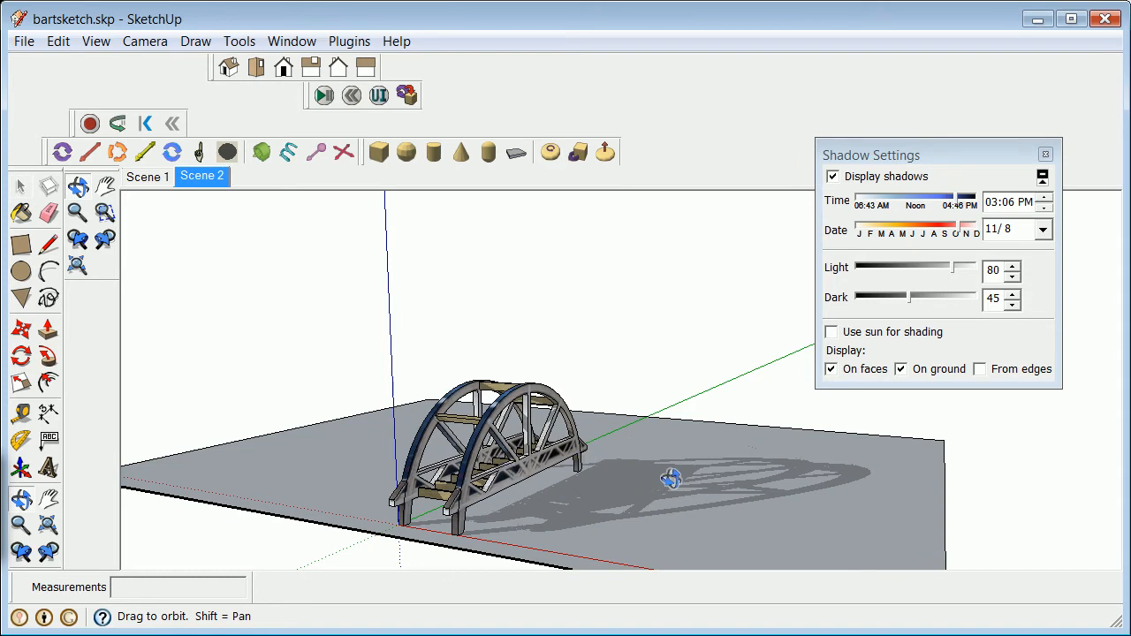
left_click(95, 42)
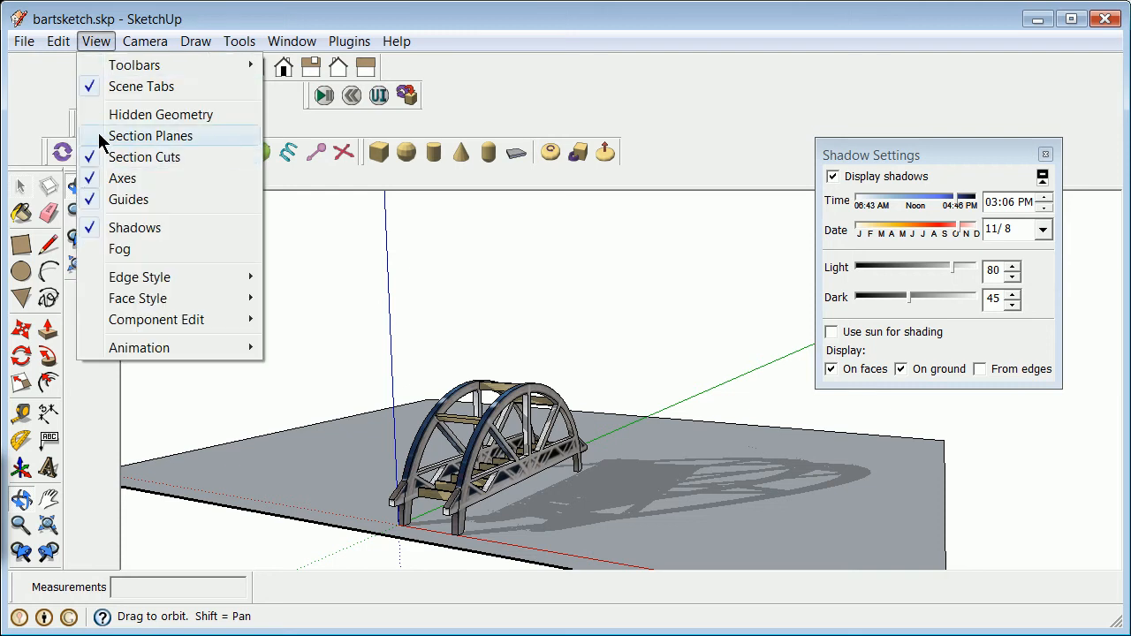
left_click(133, 137)
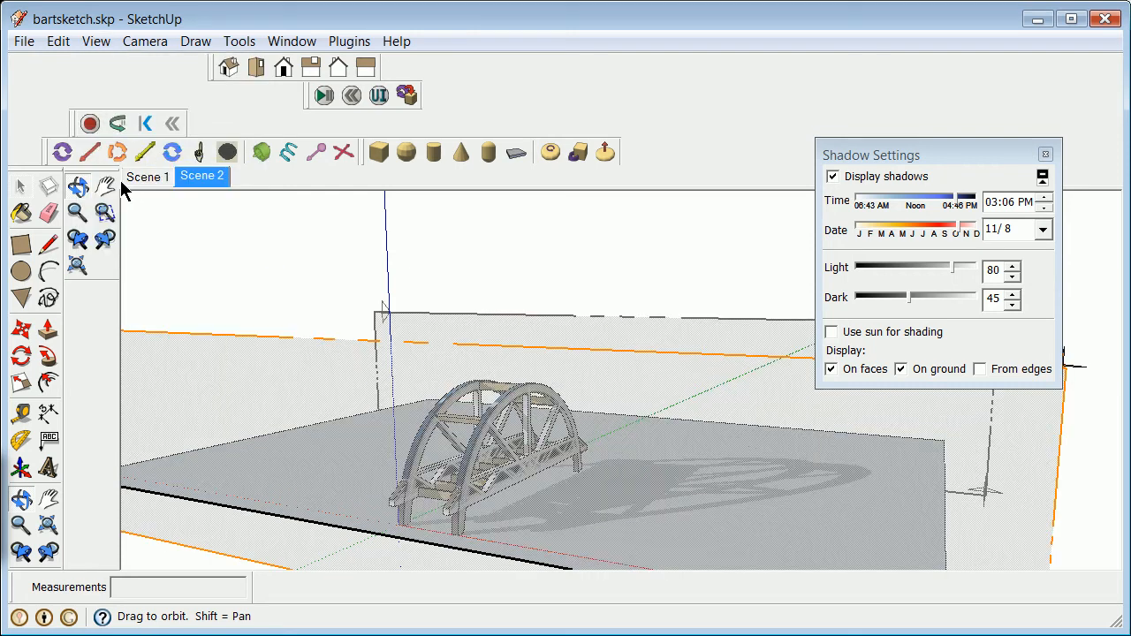
left_click(148, 177)
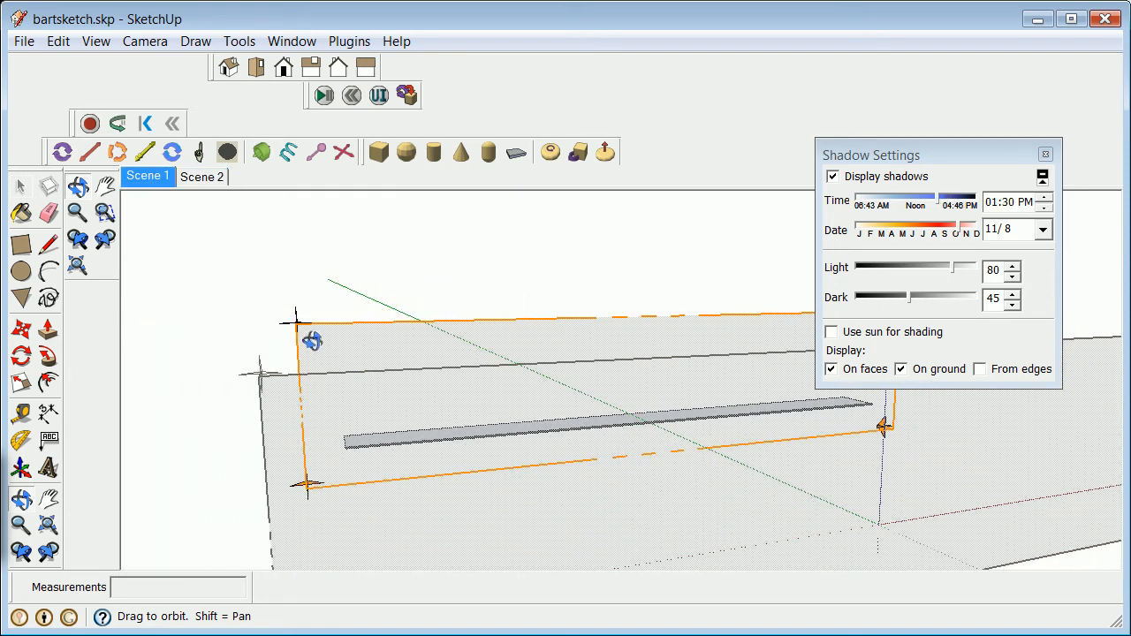
left_click(198, 177)
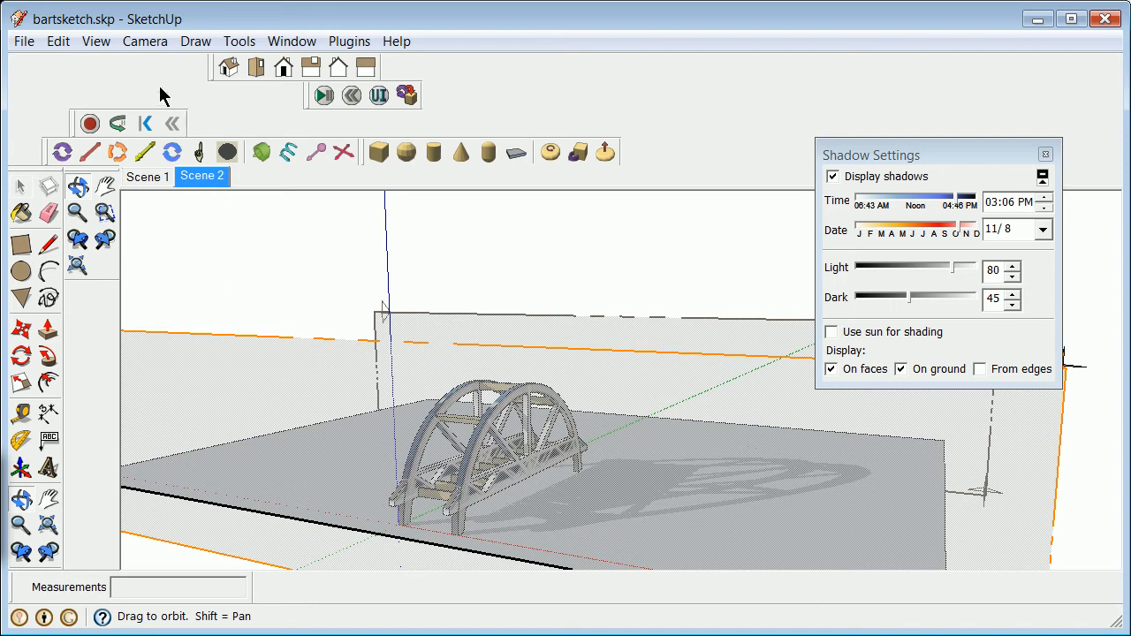
left_click(96, 41)
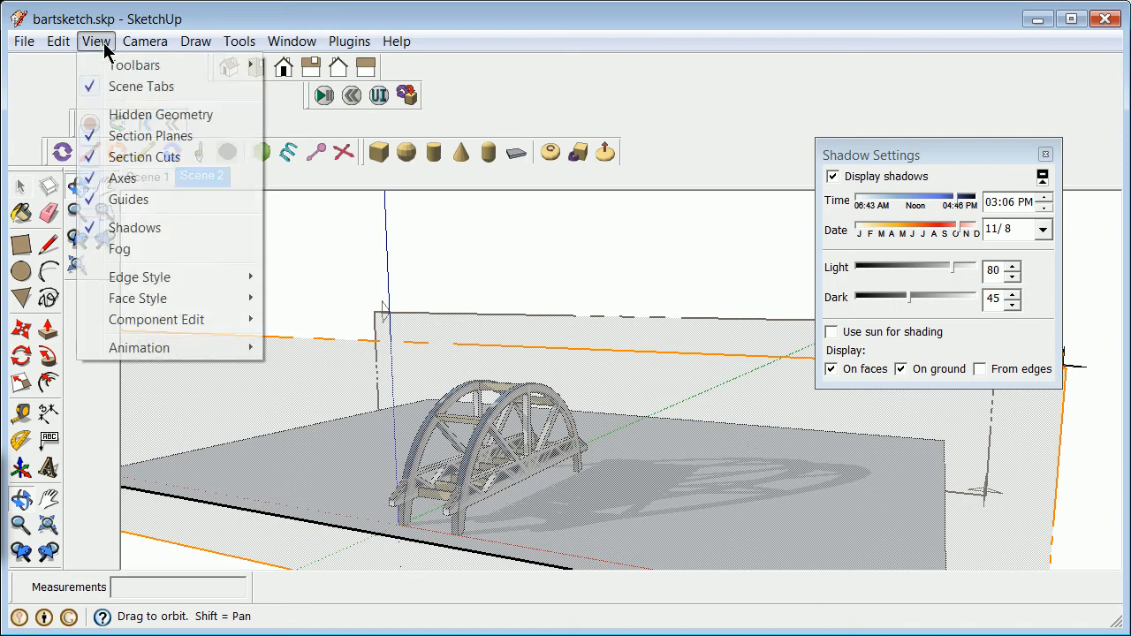
left_click(96, 139)
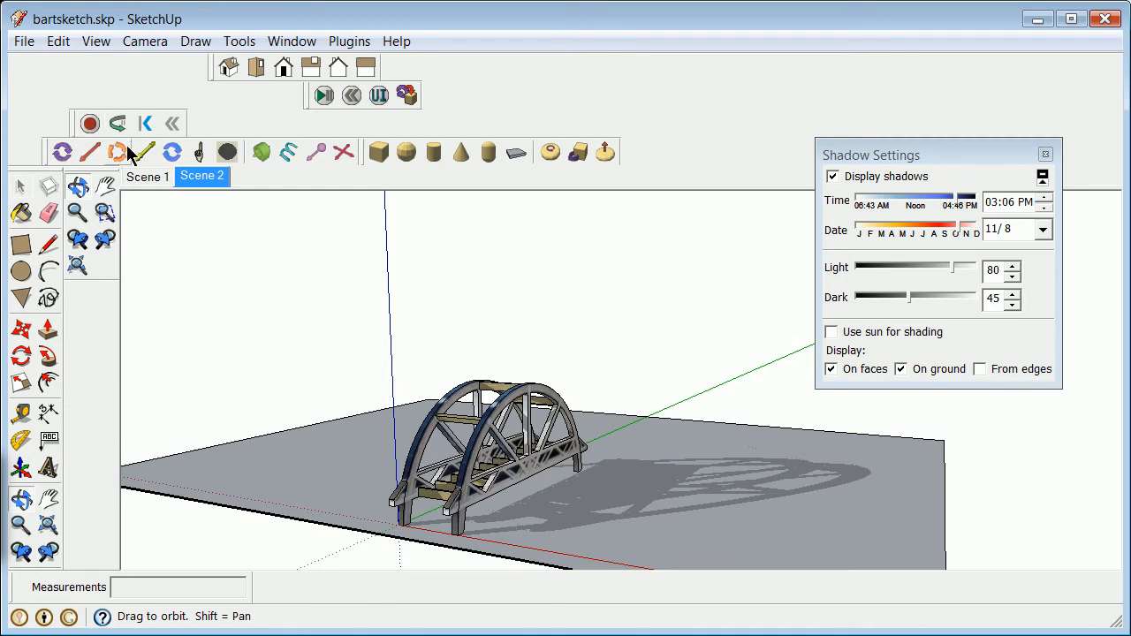
left_click(146, 180)
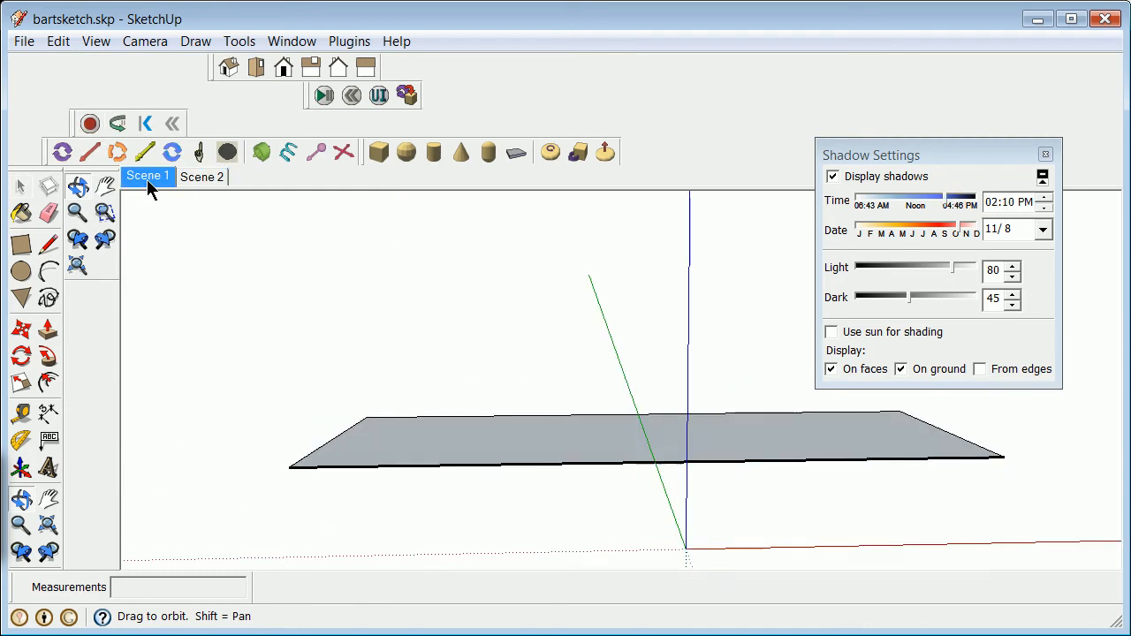
left_click(197, 178)
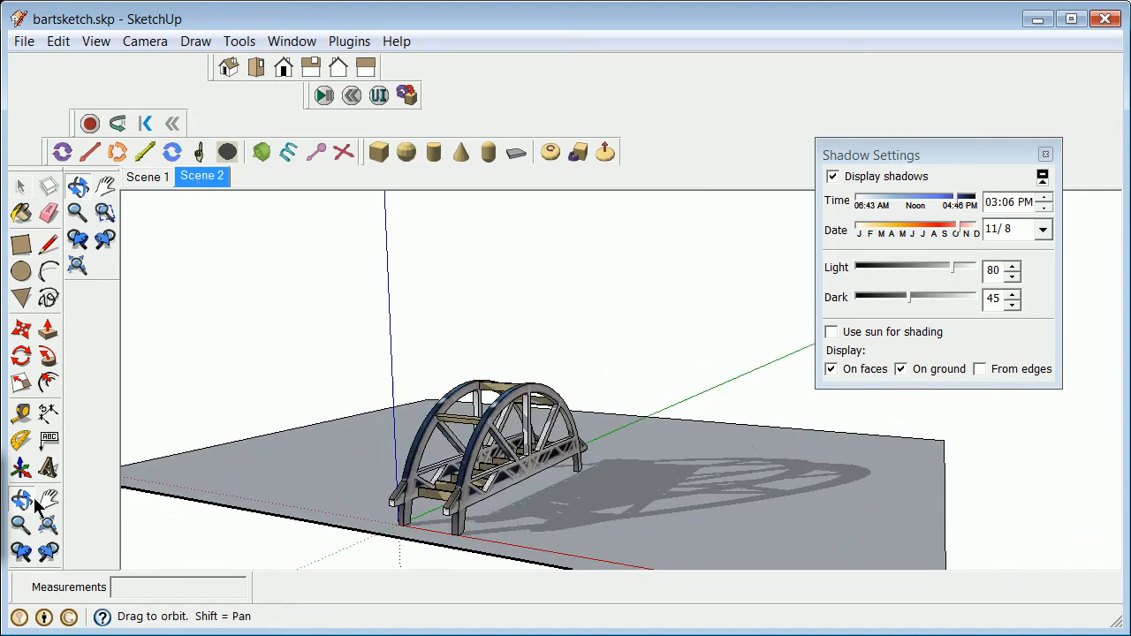
Step: Move the shadow settings window clear of the bridge in a close-up view and set the shadow time to 02:23 PM
left_click_drag(533, 469, 706, 452)
scroll(426, 501, "up", 8)
scroll(523, 447, "up", 6)
scroll(563, 495, "down", 5)
scroll(570, 440, "up", 5)
left_click_drag(628, 417, 1113, 402)
left_click_drag(848, 156, 295, 181)
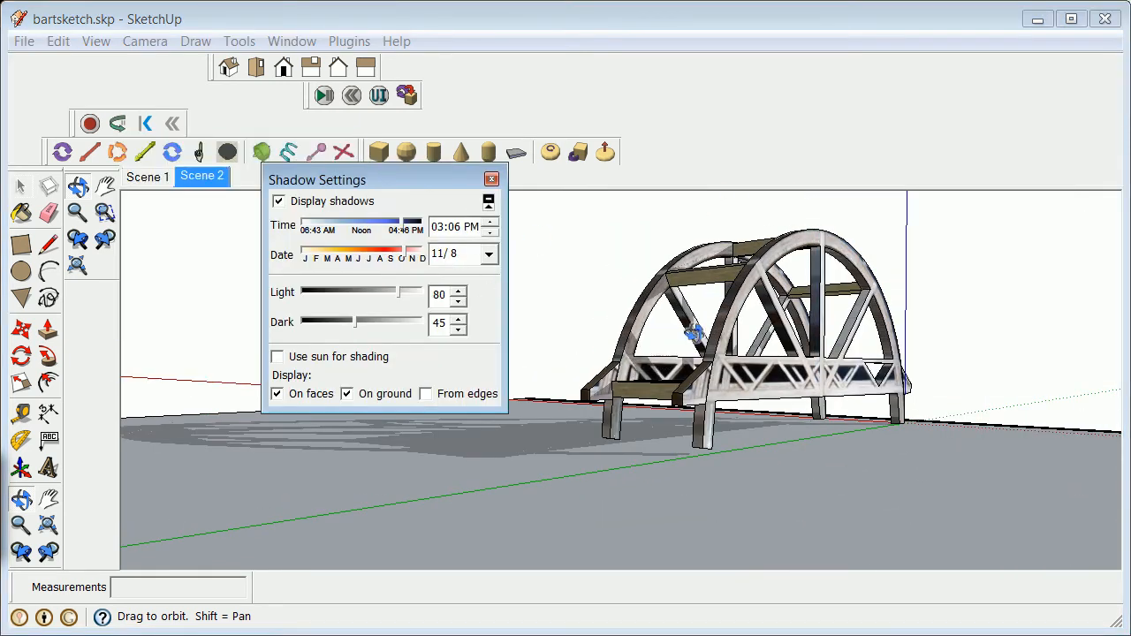
left_click_drag(402, 223, 393, 223)
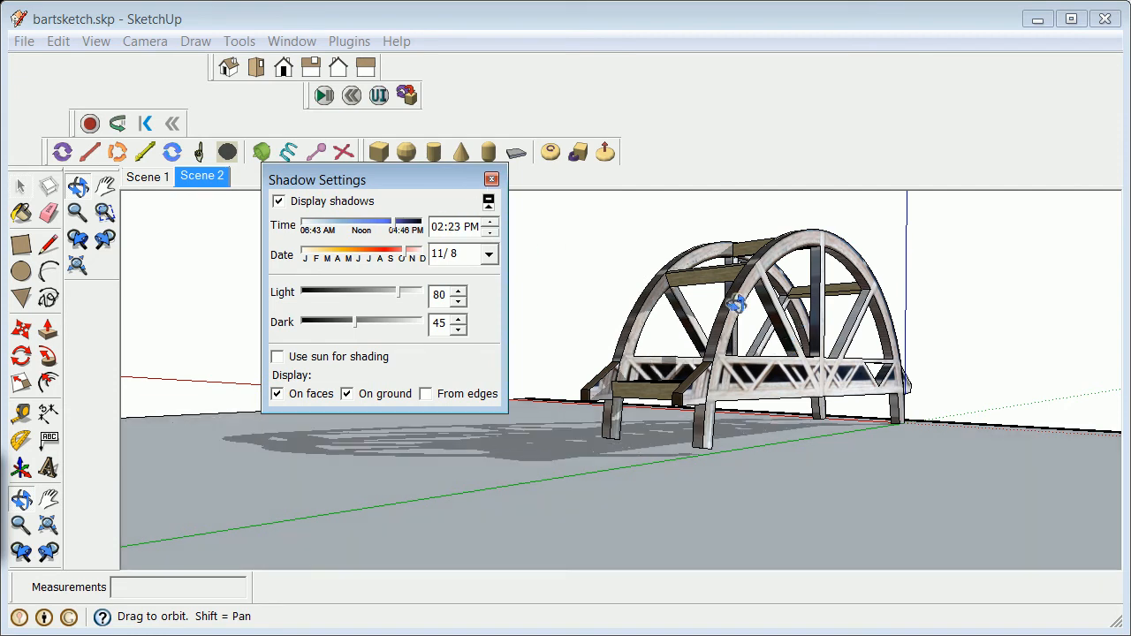
Step: Set the shadow light level to 72 and the shadow time to 02:11 PM, and close the shadow settings
left_click_drag(407, 179, 316, 116)
left_click_drag(300, 161, 291, 161)
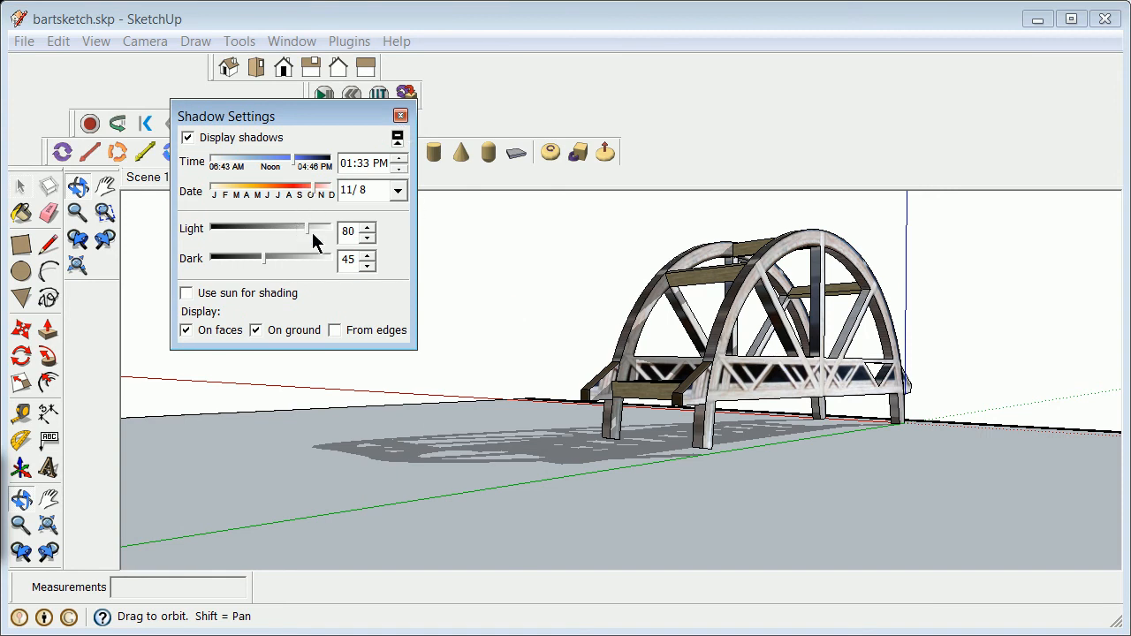
left_click_drag(311, 231, 210, 216)
left_click_drag(287, 219, 296, 220)
left_click_drag(281, 163, 257, 166)
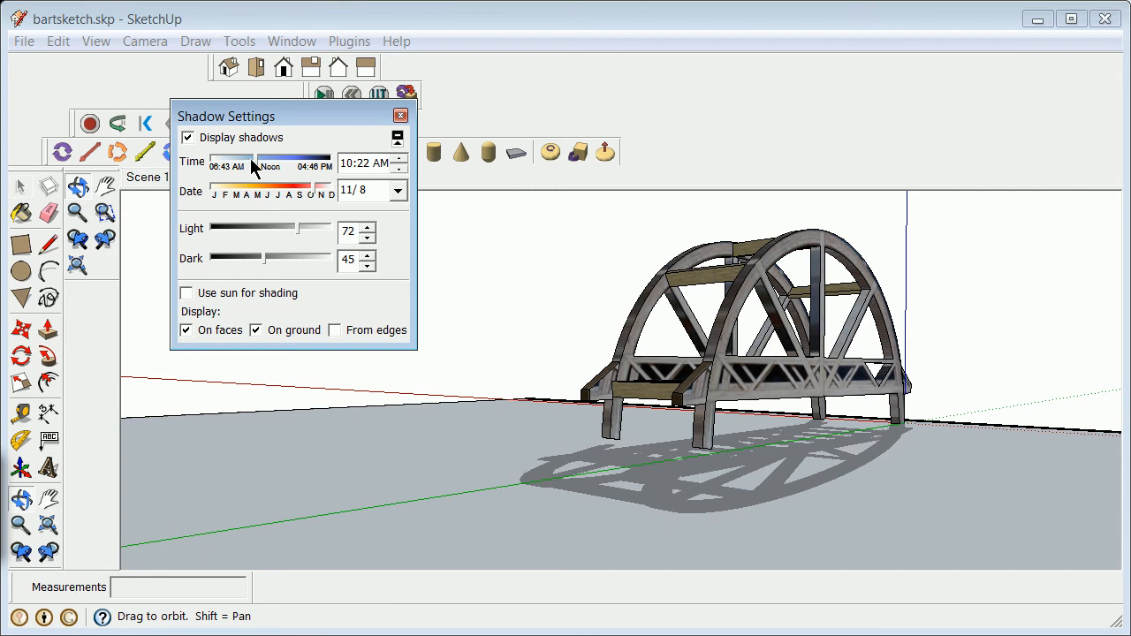
left_click_drag(257, 159, 299, 158)
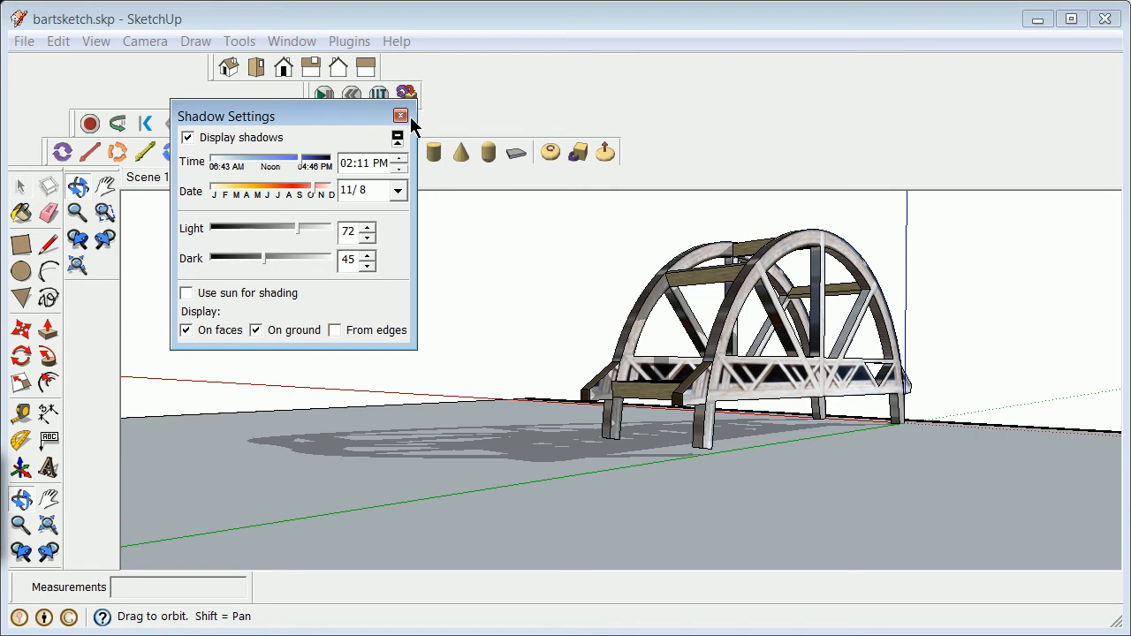
left_click(400, 116)
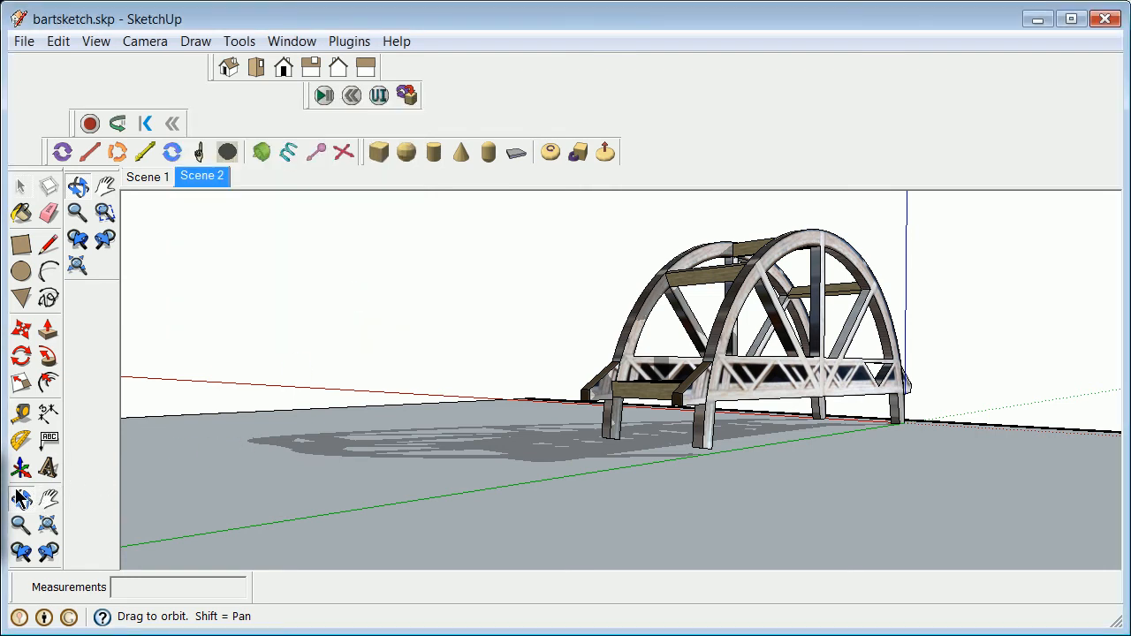
Step: Orbit around the bridge to view its other side and erase the ground face beneath it
left_click_drag(993, 288, 411, 390)
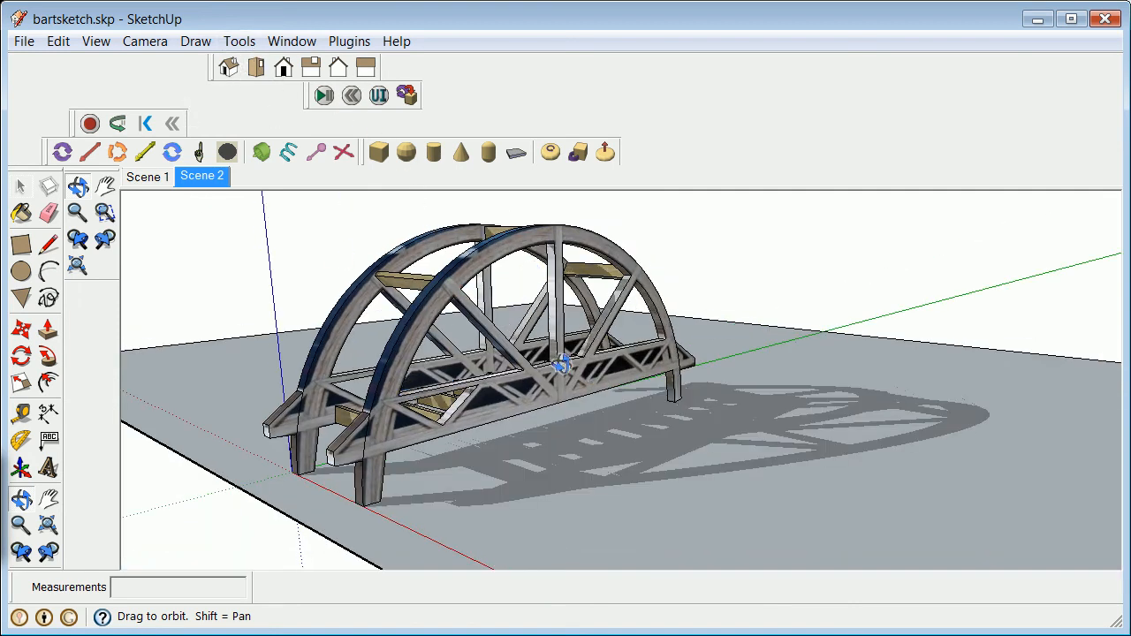
left_click_drag(601, 391, 954, 397)
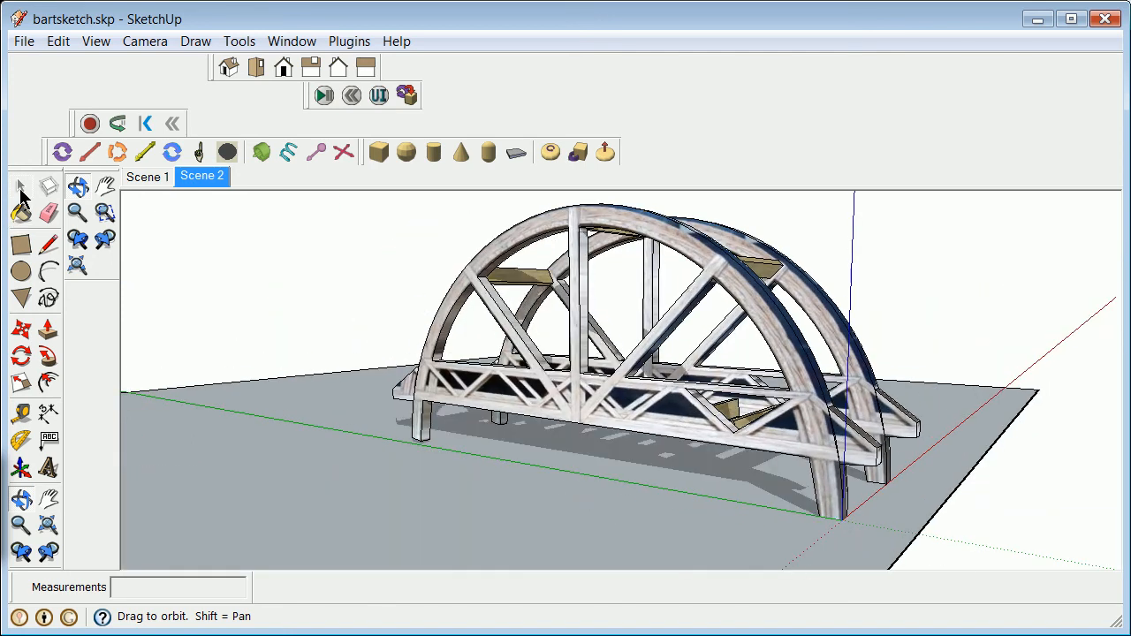
left_click(20, 185)
left_click(622, 514)
right_click(622, 515)
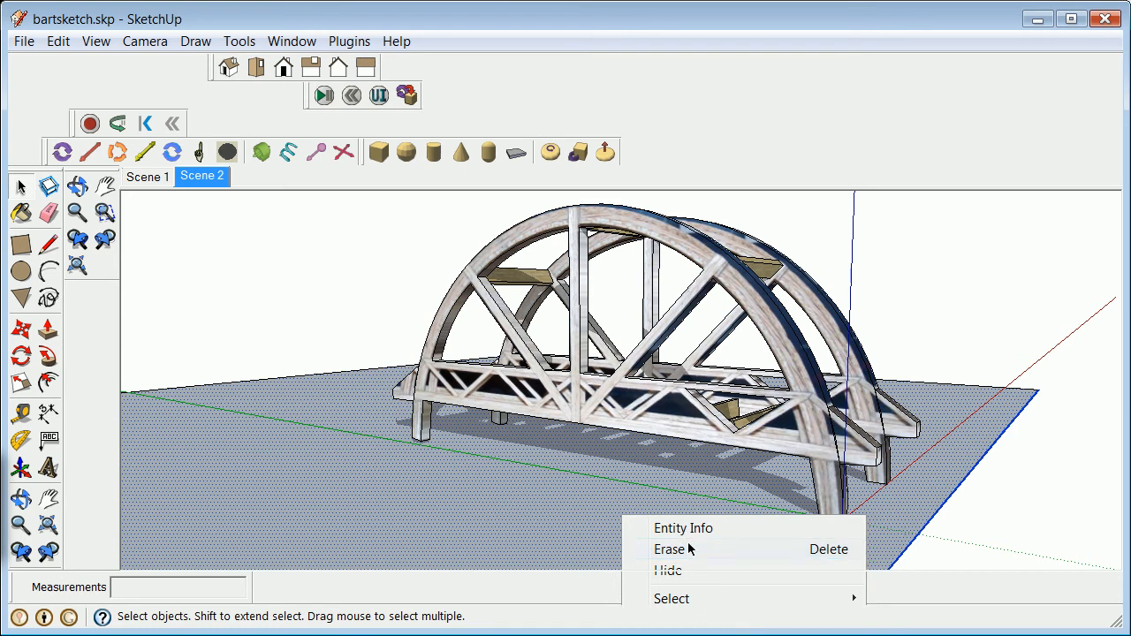
left_click(687, 545)
Step: Open the current style's settings for editing
left_click(281, 42)
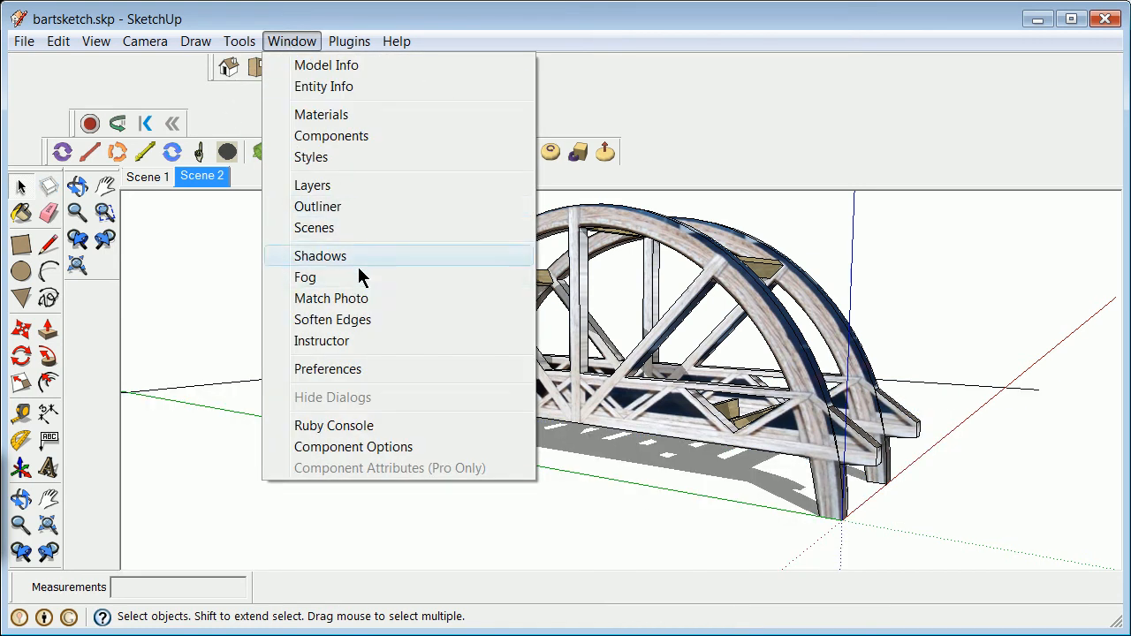
left_click(346, 161)
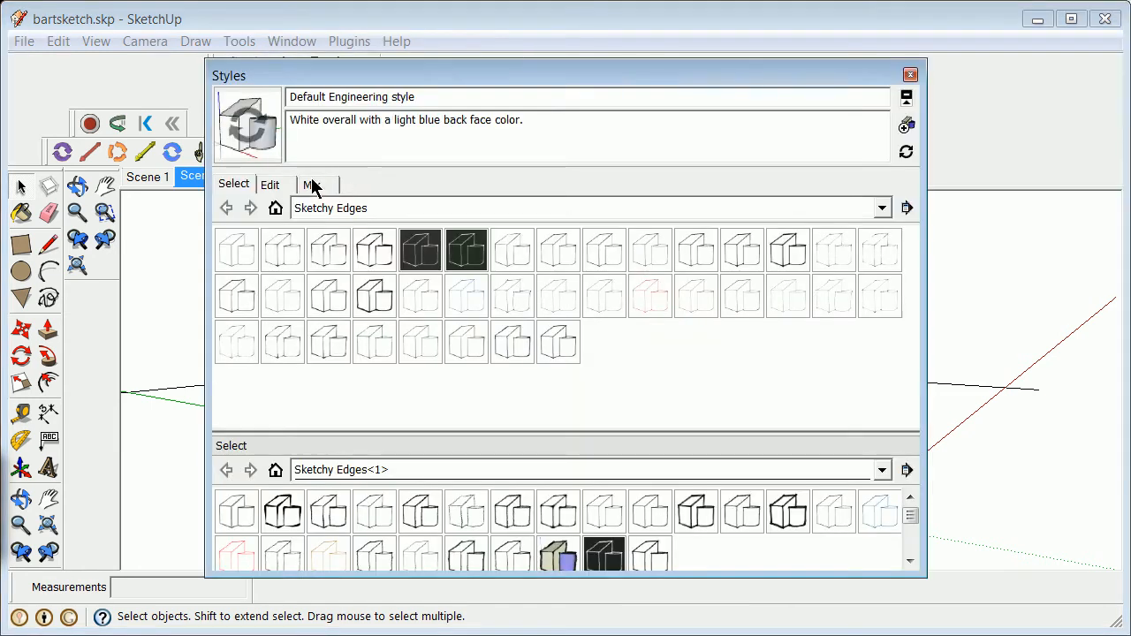
left_click(280, 187)
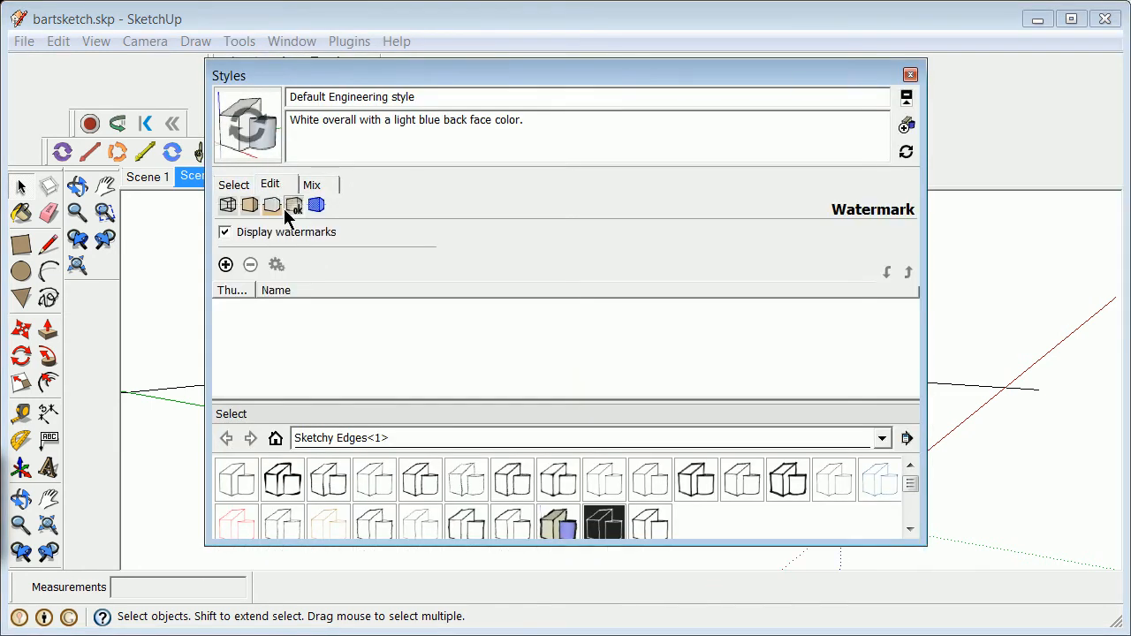
left_click(274, 206)
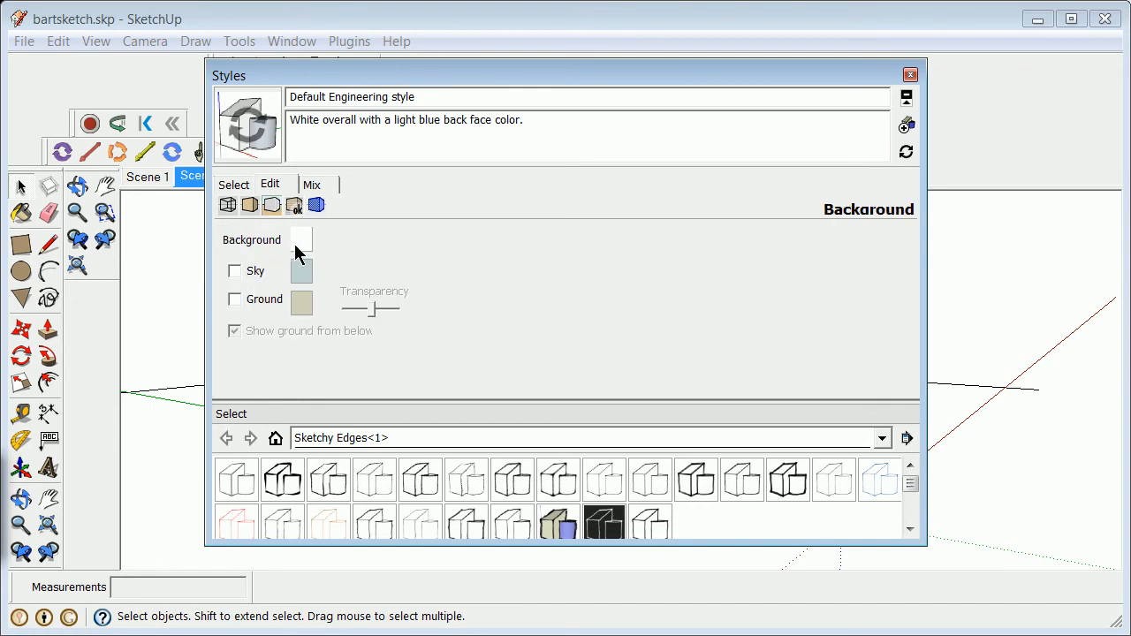
left_click(300, 243)
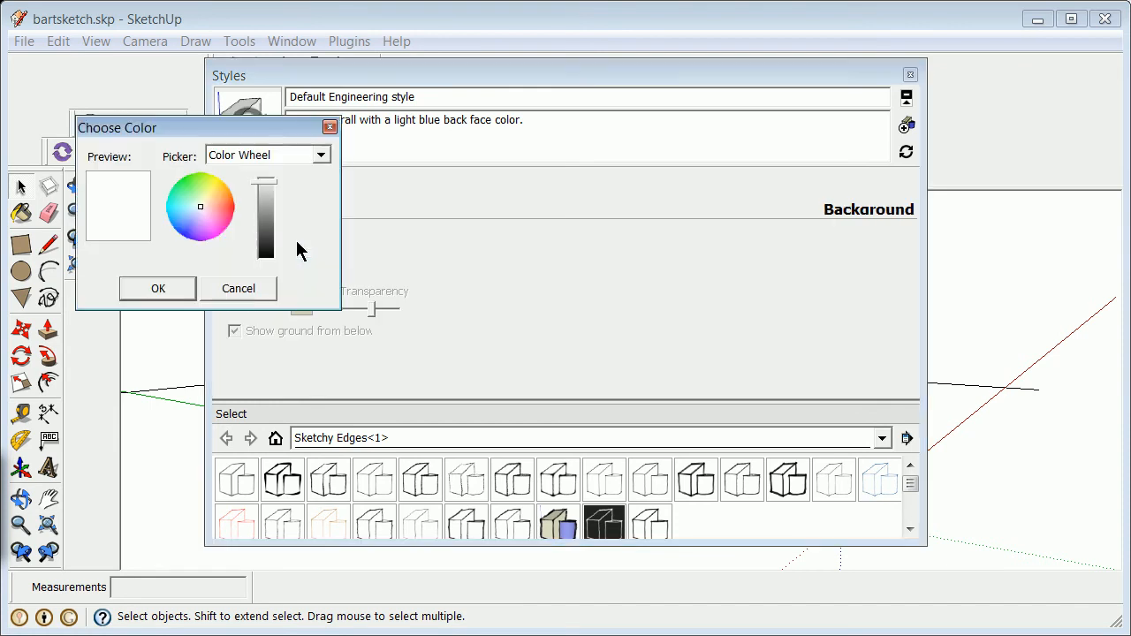
left_click(320, 155)
left_click(263, 291)
left_click(254, 301)
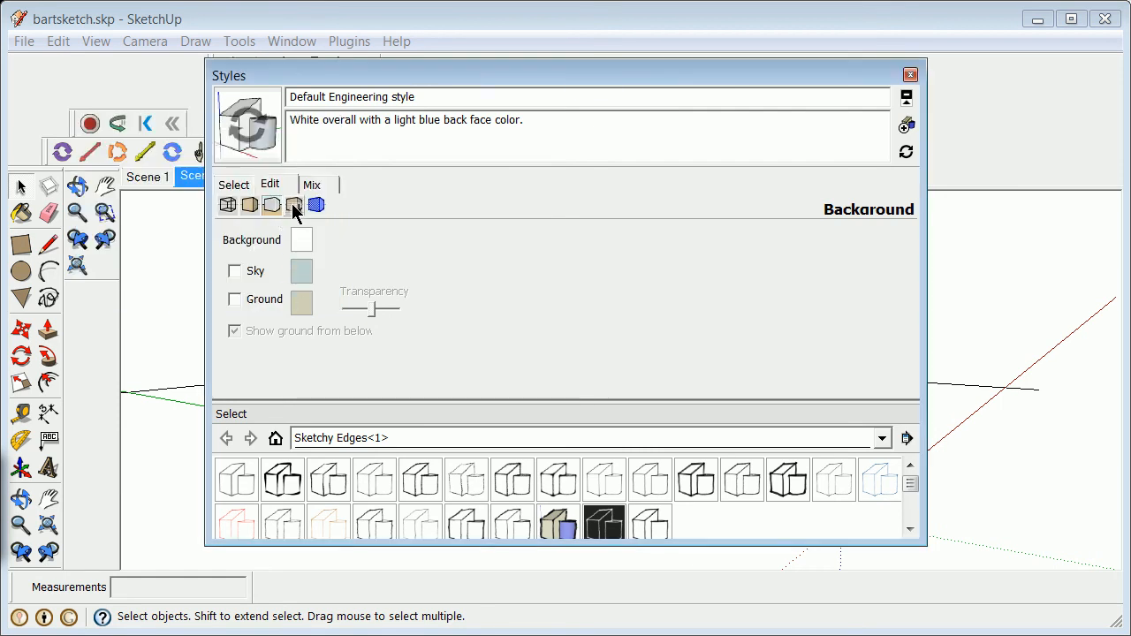
Step: Add 3dtower.jpg as a background watermark, stretched to fit the screen with its aspect ratio locked
left_click(294, 205)
left_click(227, 265)
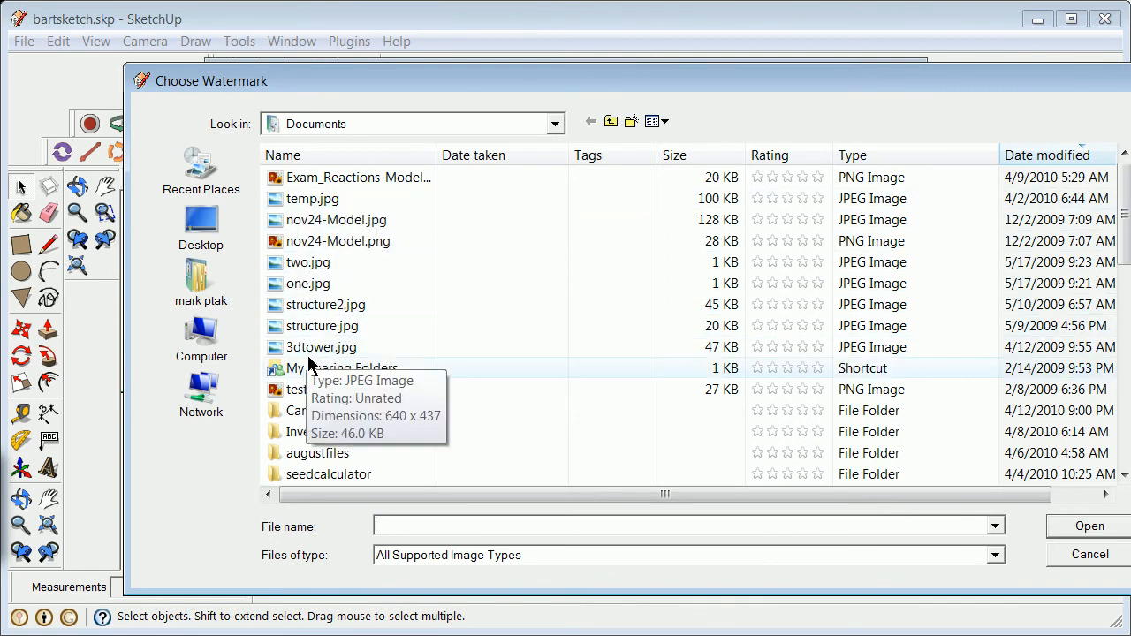
left_click(305, 347)
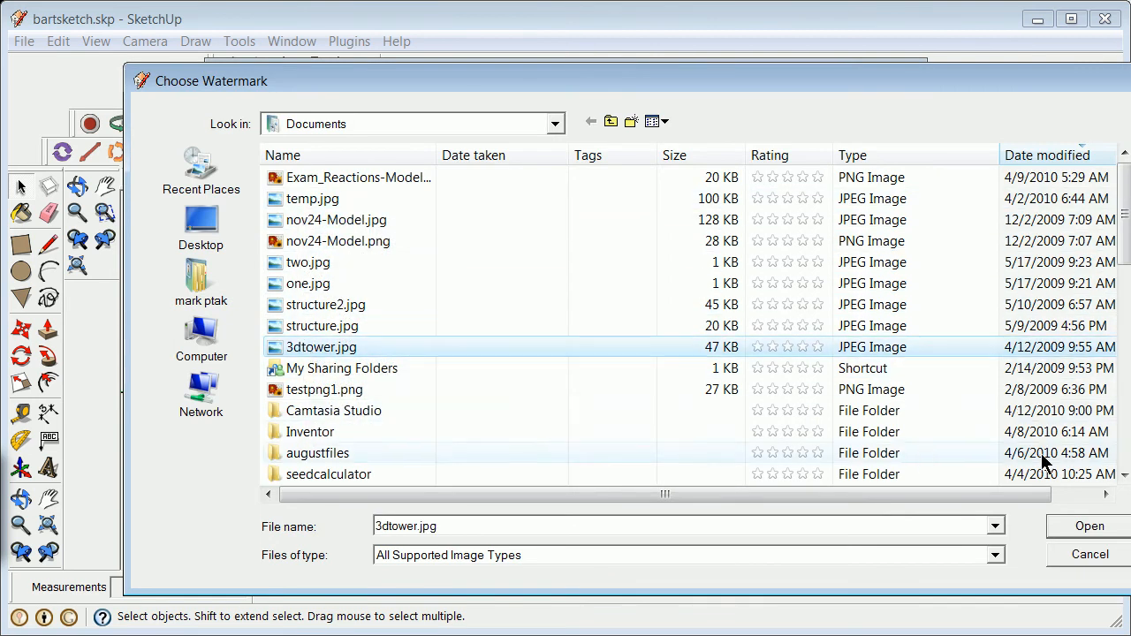
left_click(1091, 526)
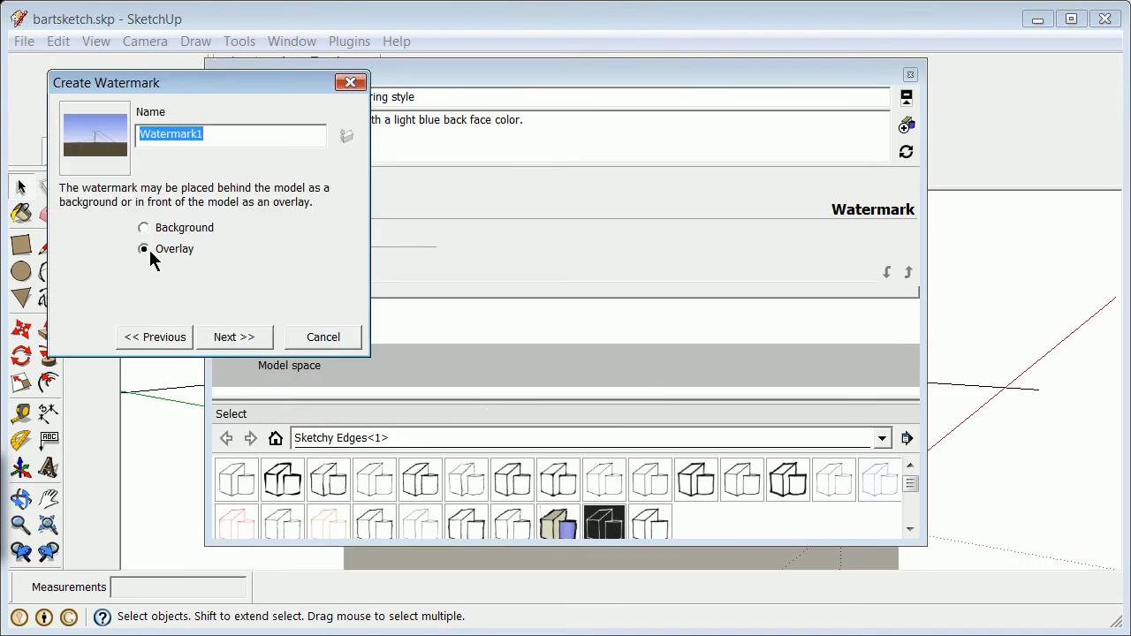
left_click(148, 230)
left_click(261, 339)
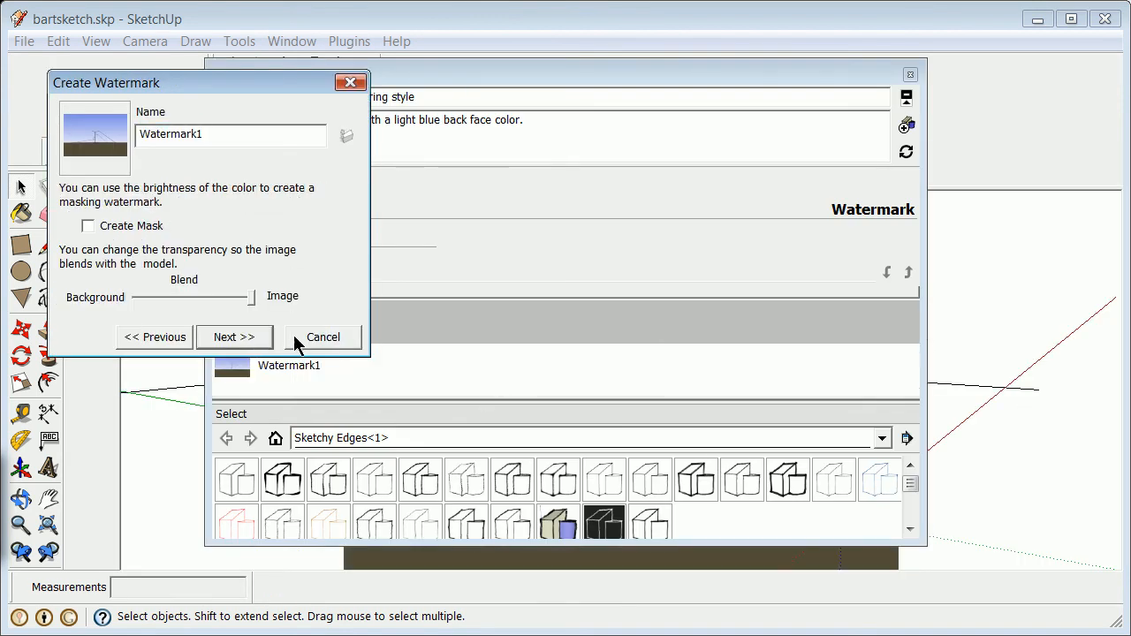
left_click(233, 342)
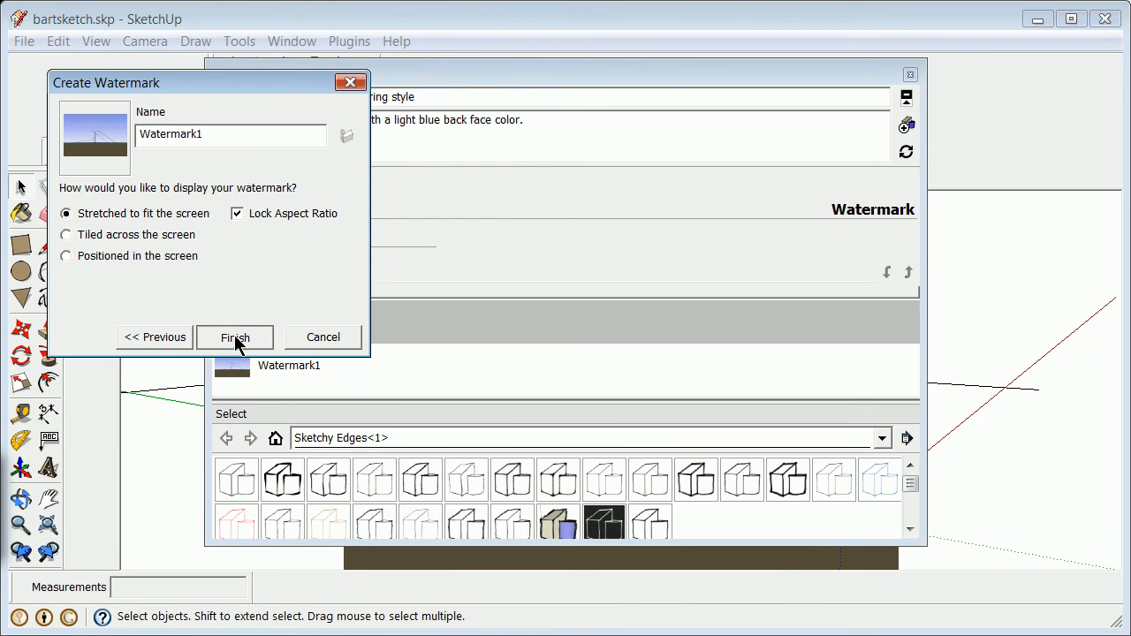
left_click(235, 340)
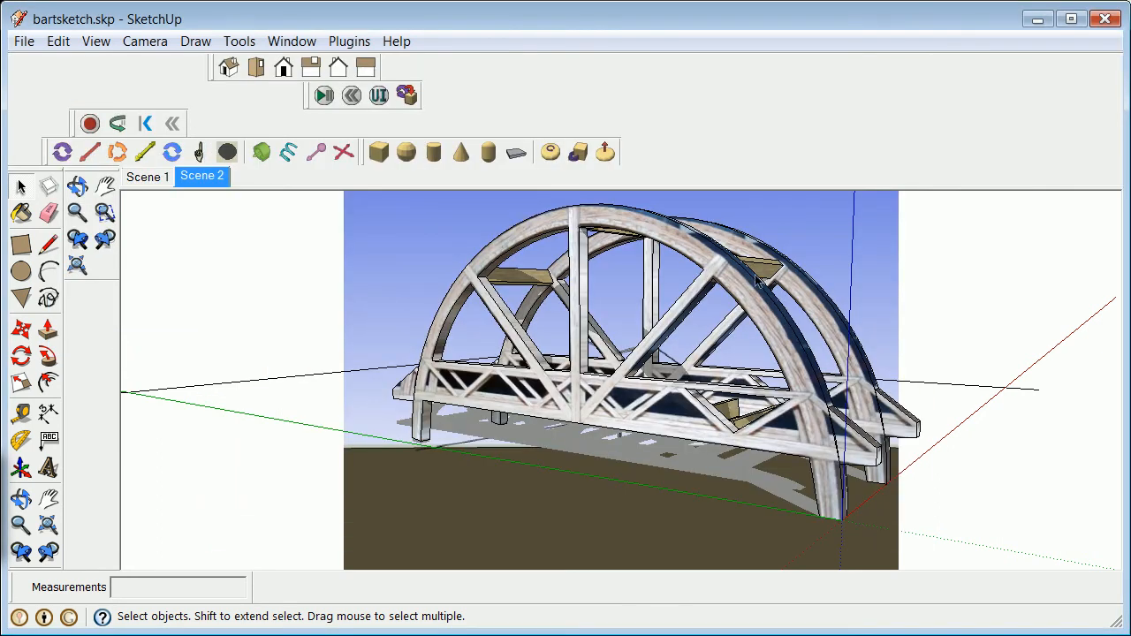
Step: Zoom out and orbit the bridge to examine how it sits against the background image
middle_click_drag(687, 377, 674, 397)
scroll(675, 398, "down", 6)
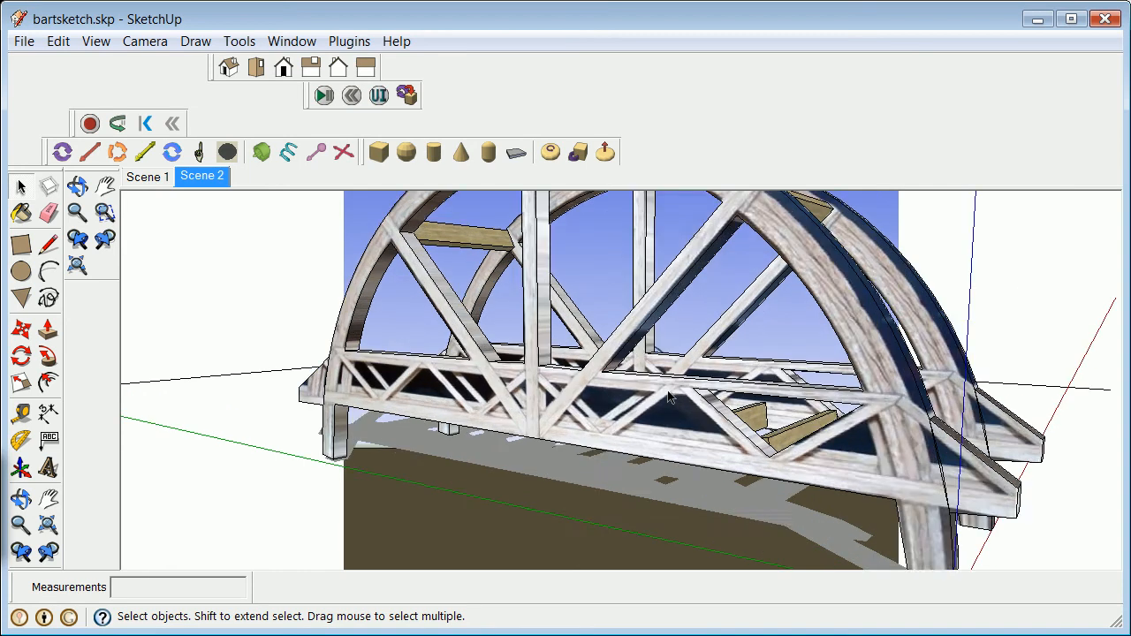
scroll(668, 400, "down", 2)
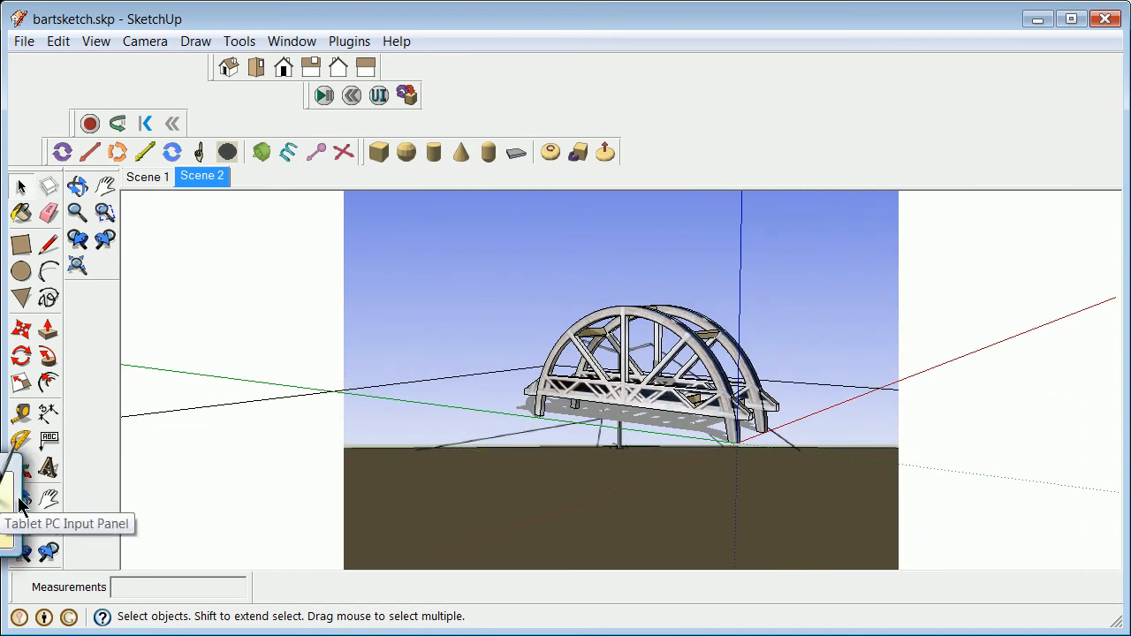
left_click(27, 499)
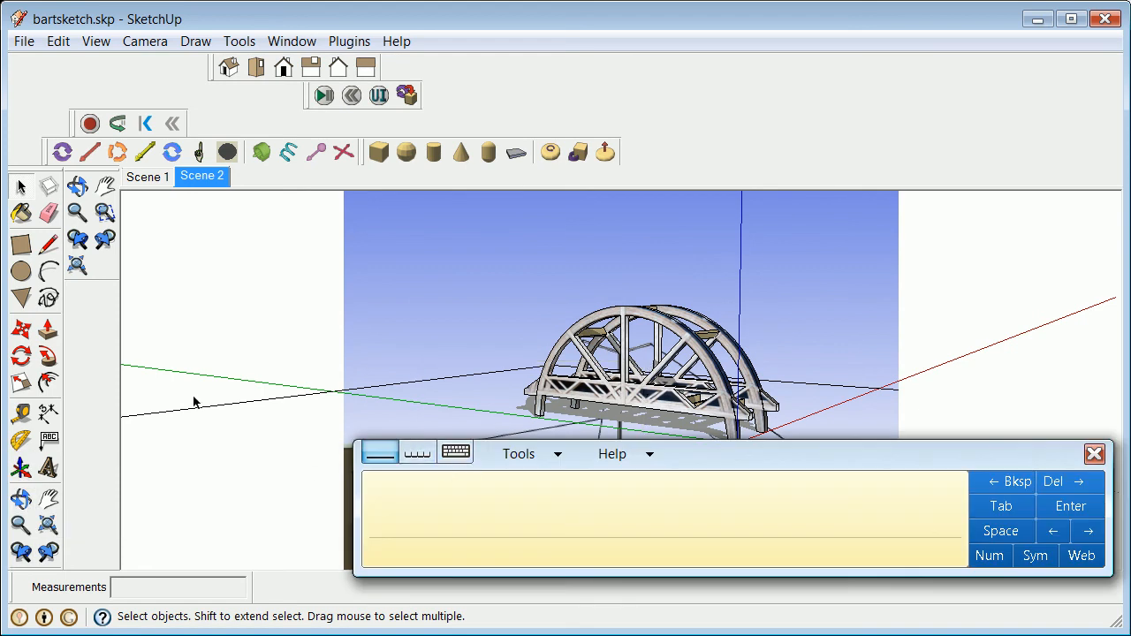
left_click(20, 499)
left_click_drag(339, 434, 124, 451)
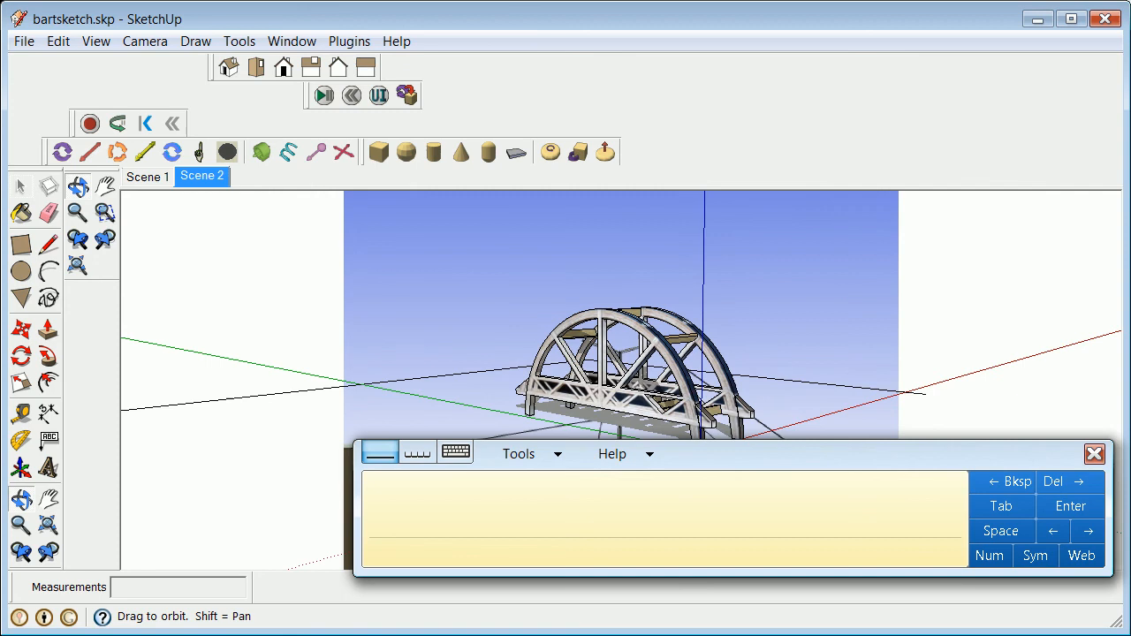
left_click(1094, 455)
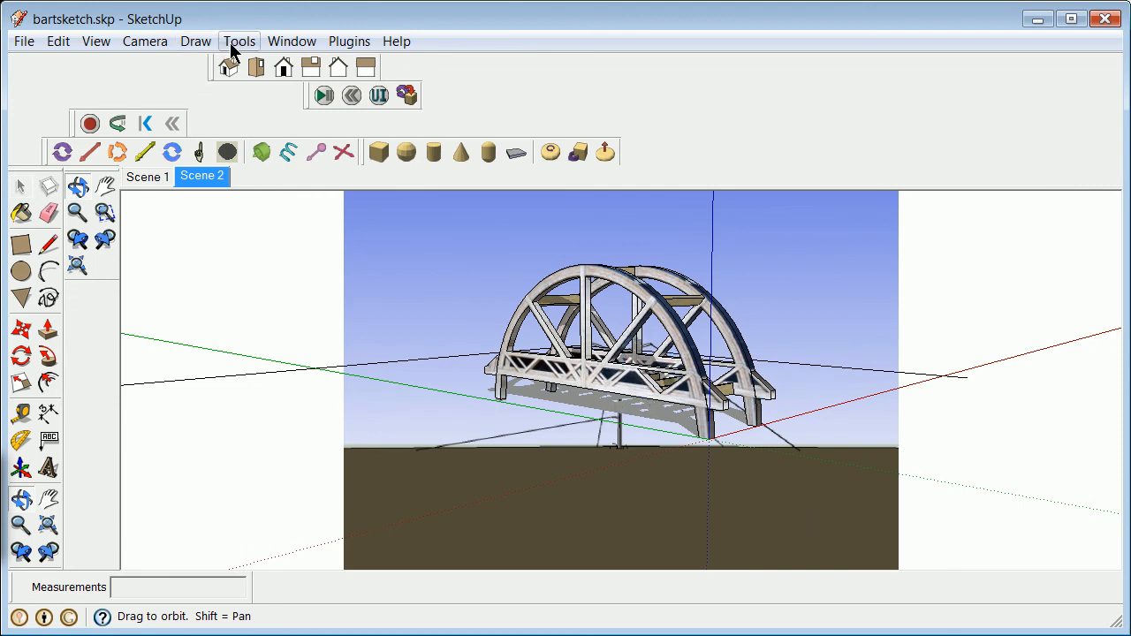
Step: Open the background watermark's settings for editing in the style
left_click(286, 45)
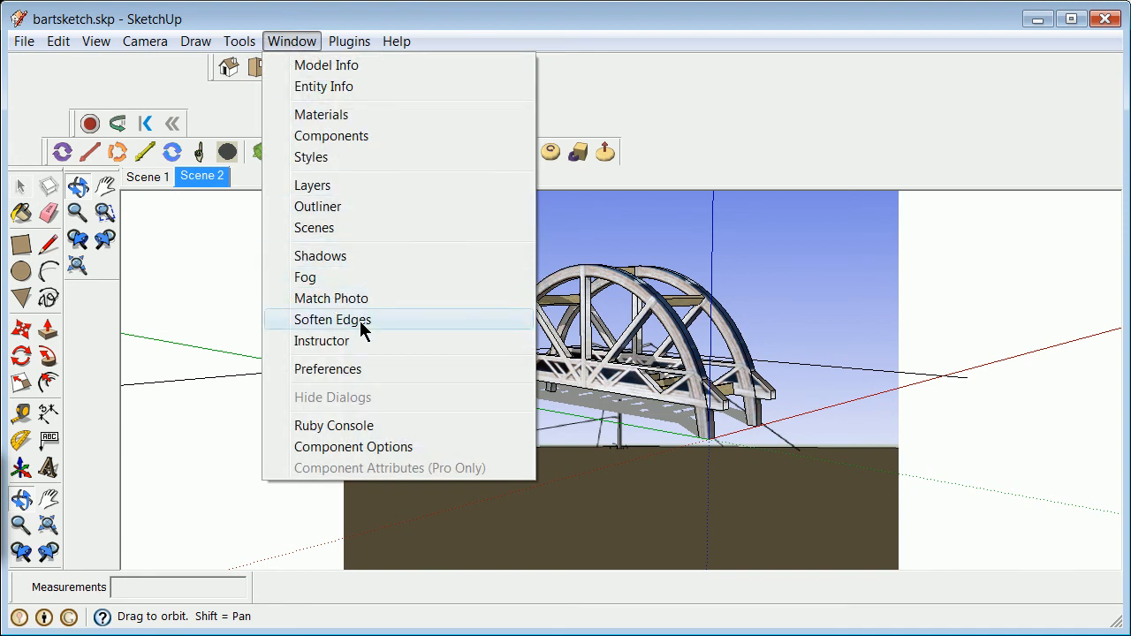
left_click(352, 159)
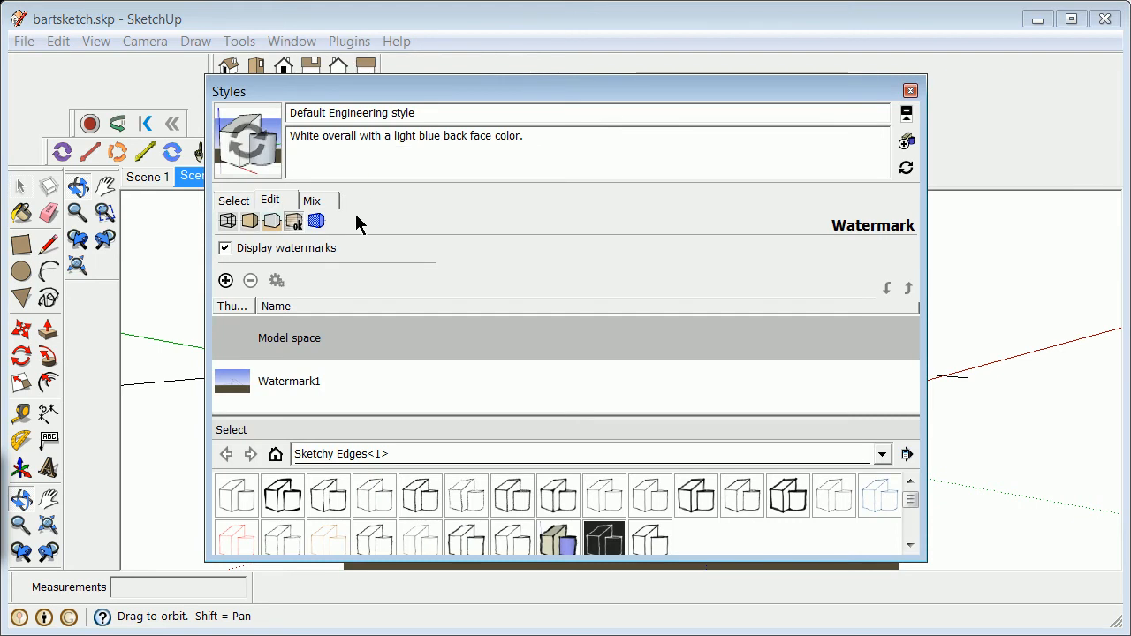
left_click(278, 382)
double_click(275, 383)
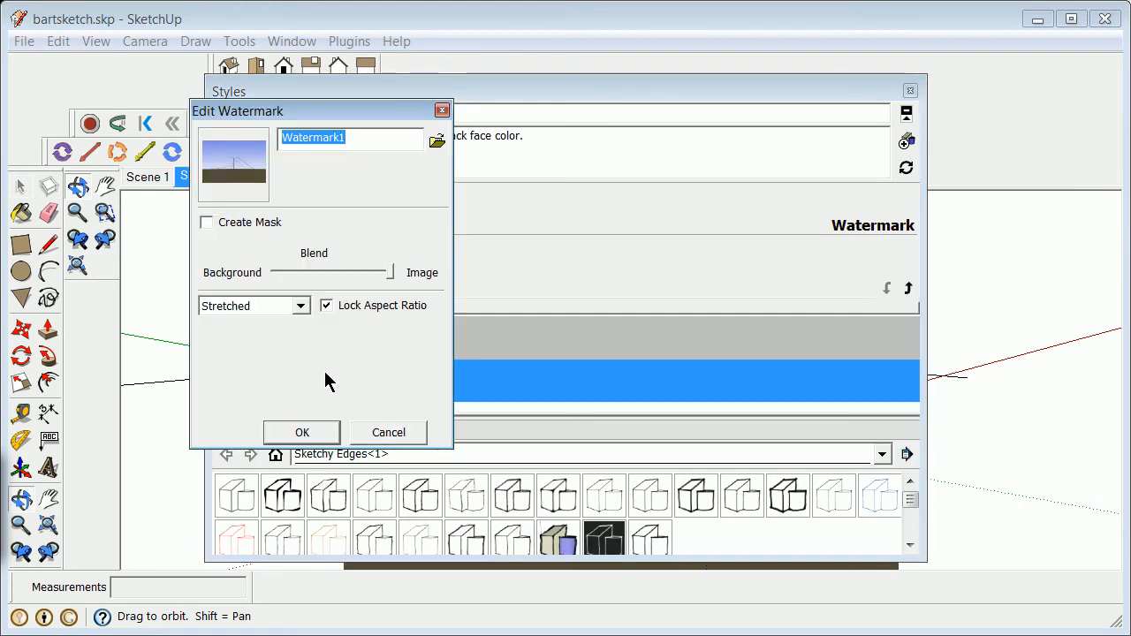
Step: Try the Positioned display for the watermark at the three upper positions and return it to Stretched
left_click(300, 307)
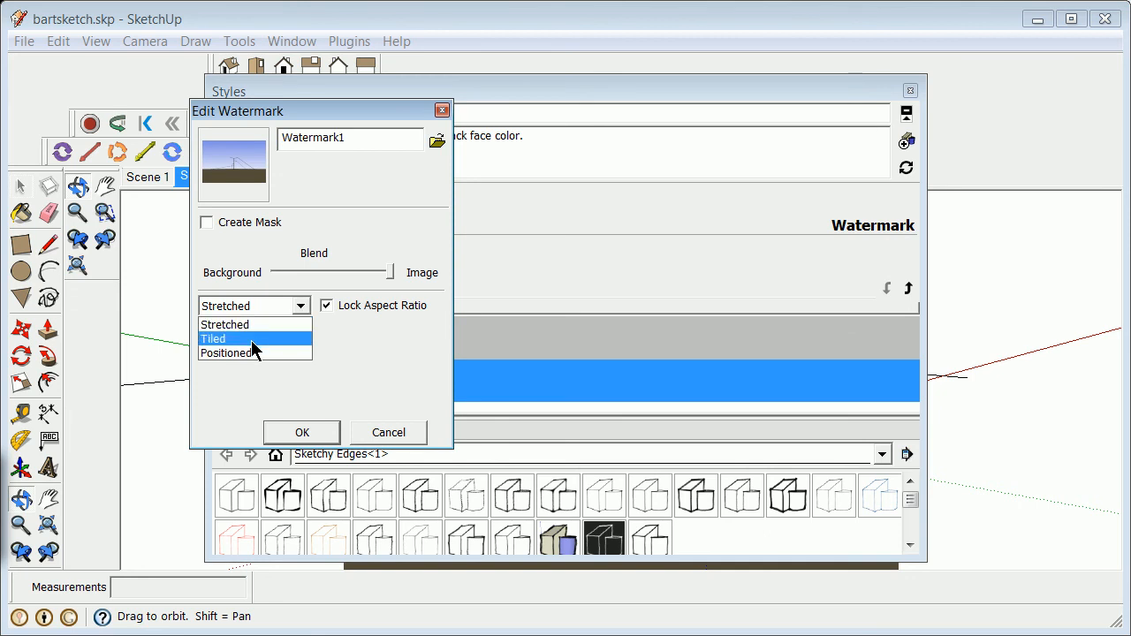
left_click(247, 353)
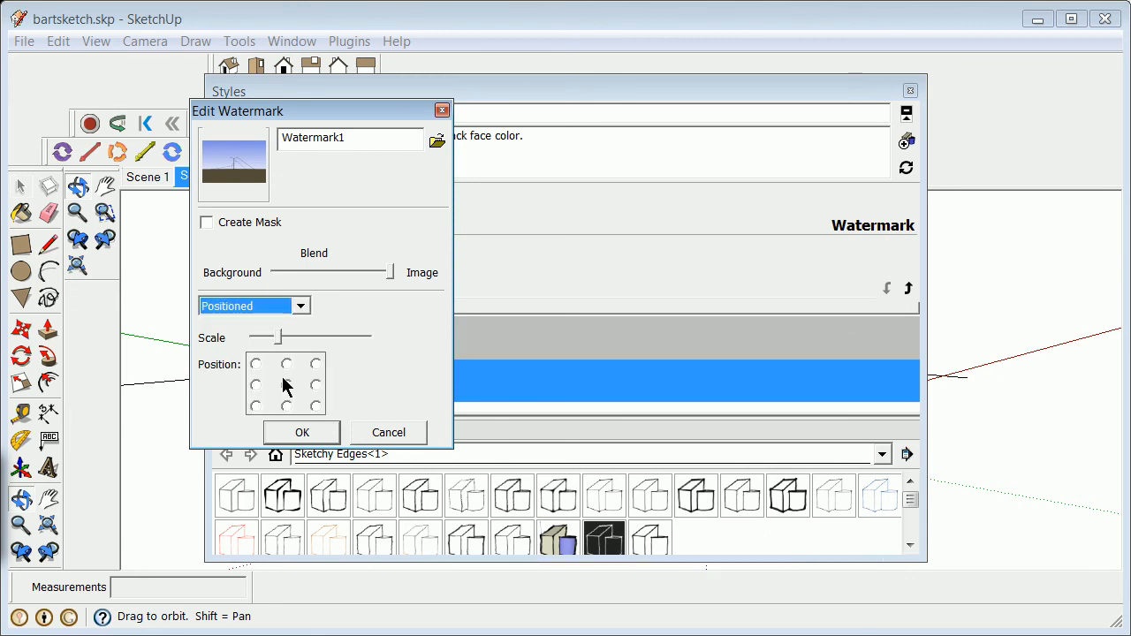
left_click(256, 365)
left_click(287, 365)
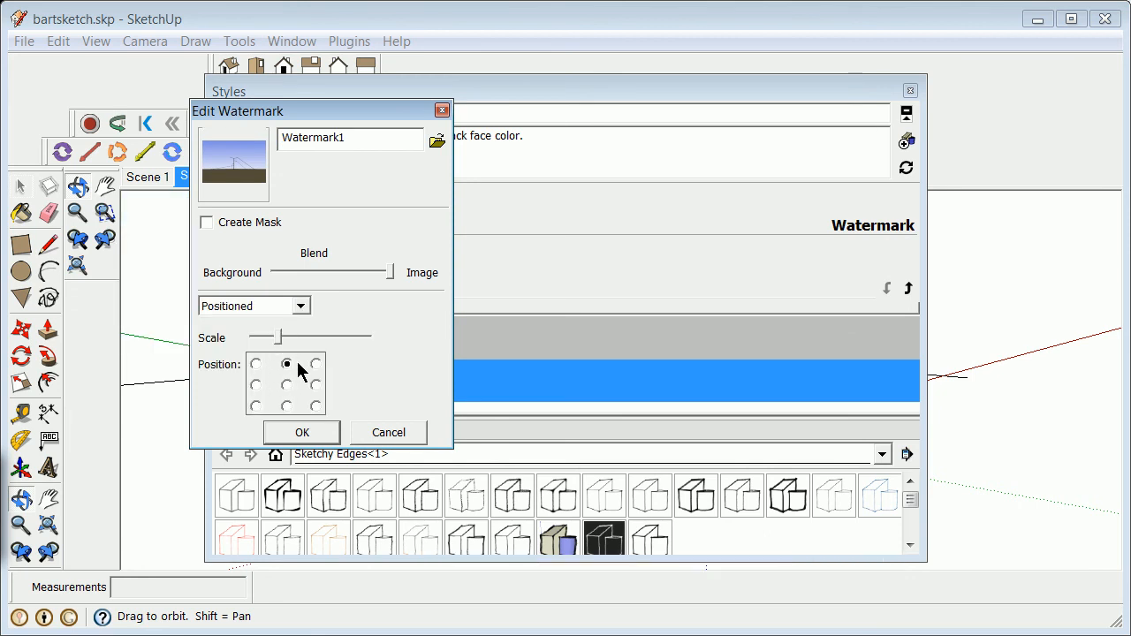
left_click(315, 365)
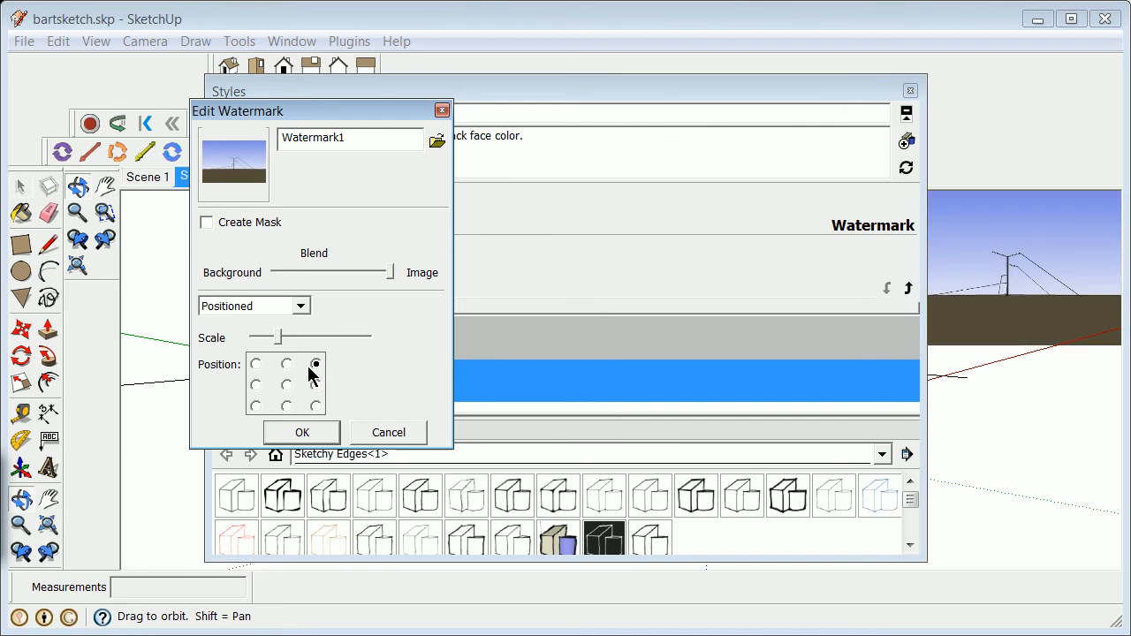
left_click(301, 306)
left_click(245, 323)
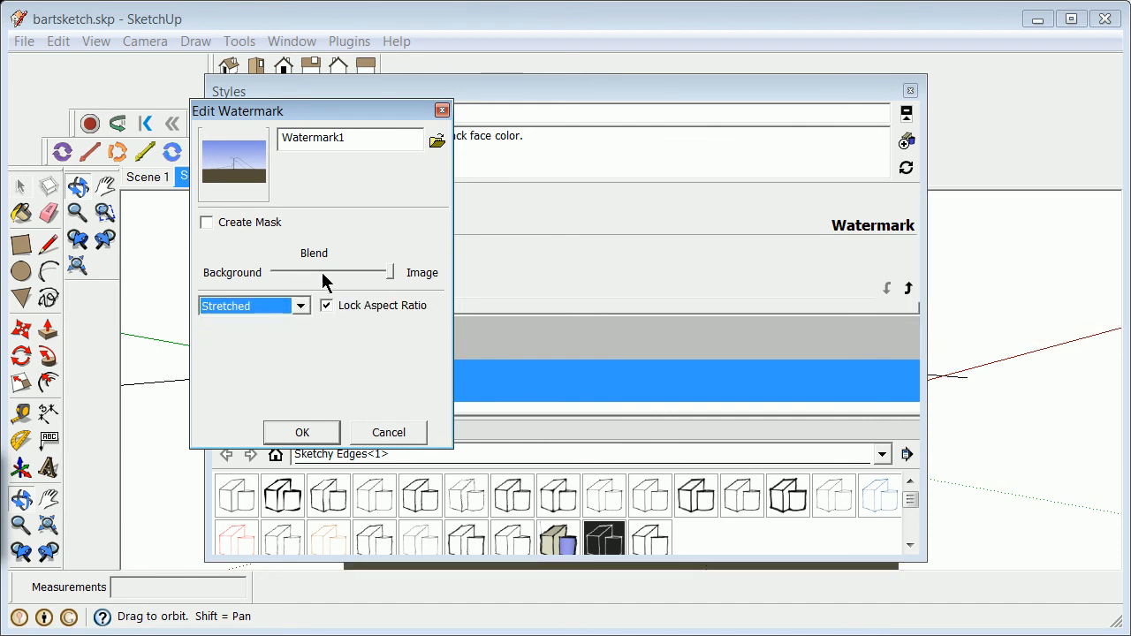
Step: Blend the watermark image partway toward the background, unlock its aspect ratio, and close the style settings
left_click_drag(389, 274, 320, 273)
left_click(325, 307)
left_click(304, 432)
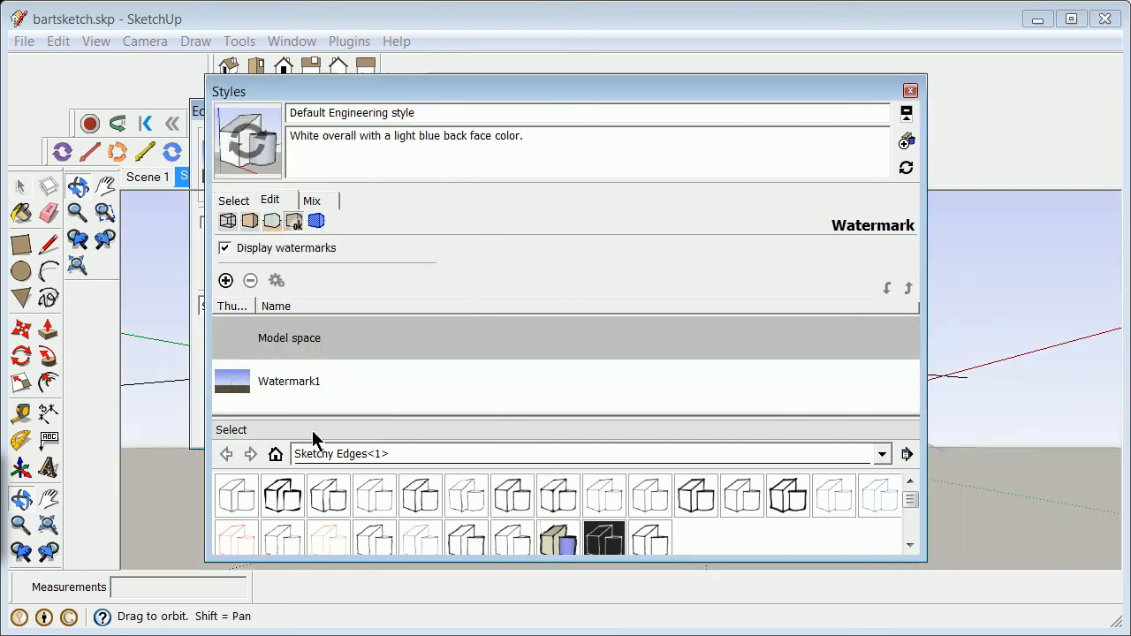
left_click(910, 90)
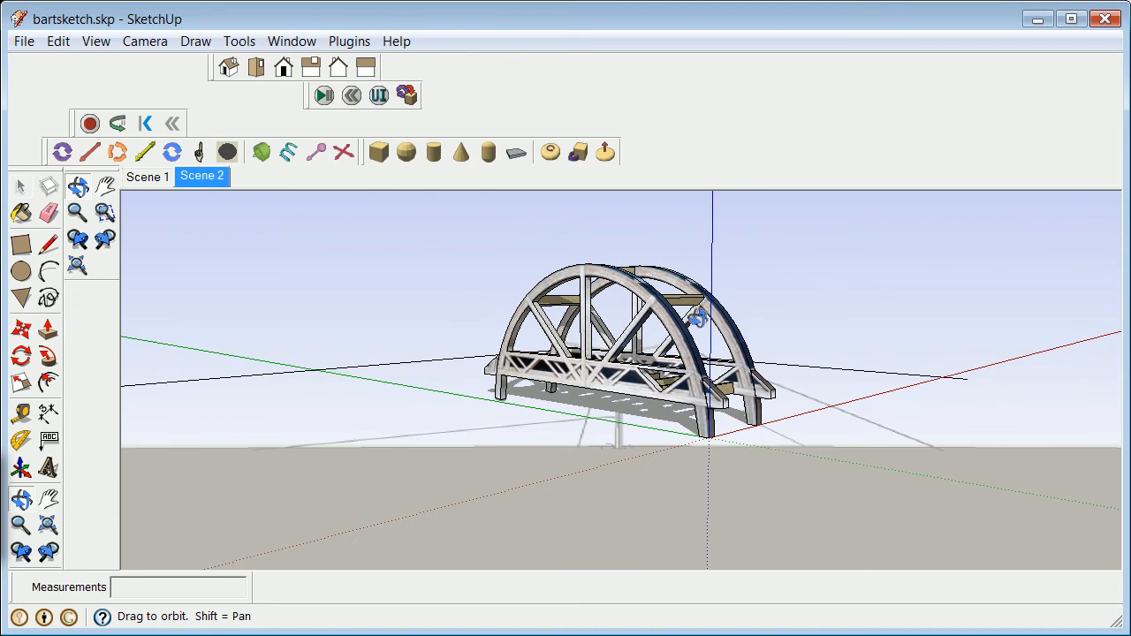
Step: Orbit around the bridge to examine it against the faded full-width background image
left_click_drag(730, 303, 723, 348)
left_click_drag(609, 313, 255, 295)
left_click_drag(422, 335, 398, 394)
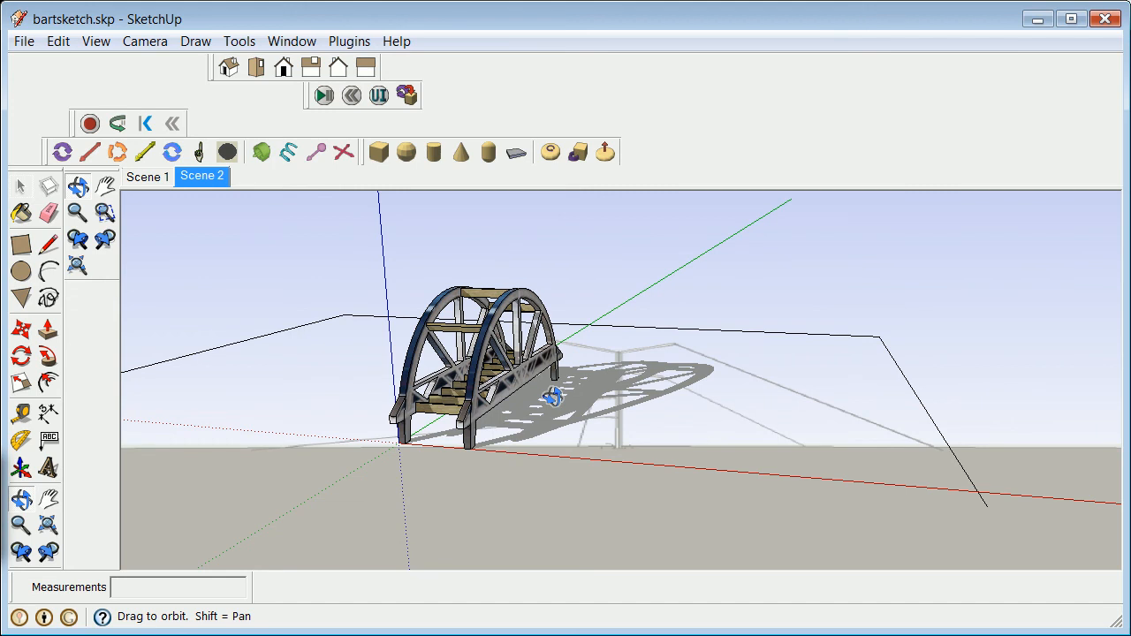